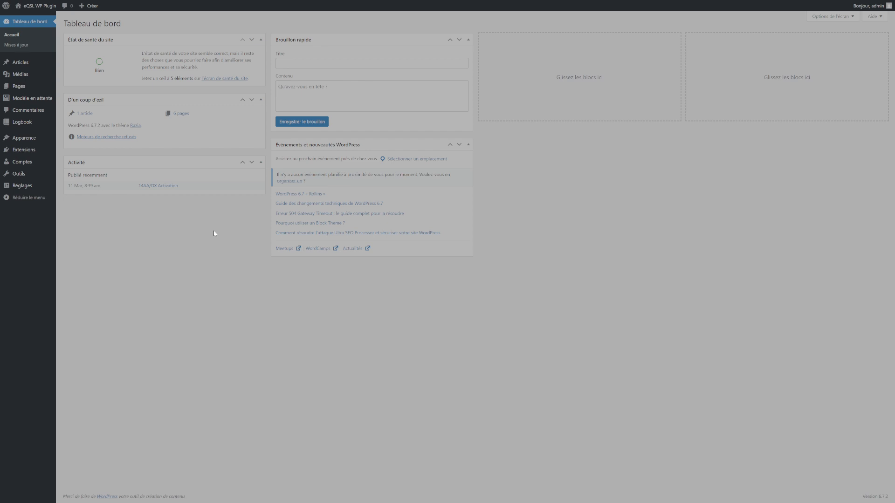
# - Set the site language to English (United States) in the general settings and save the changes
pyautogui.moveTo(30, 154)
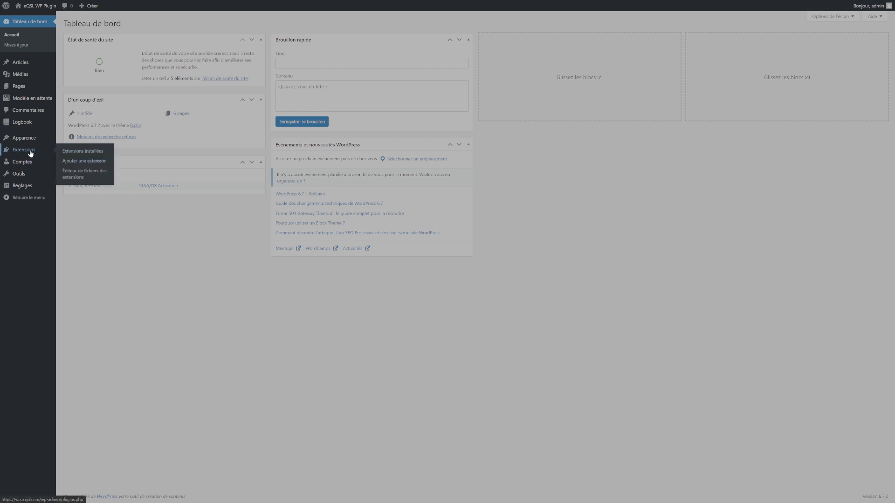
pyautogui.moveTo(23, 186)
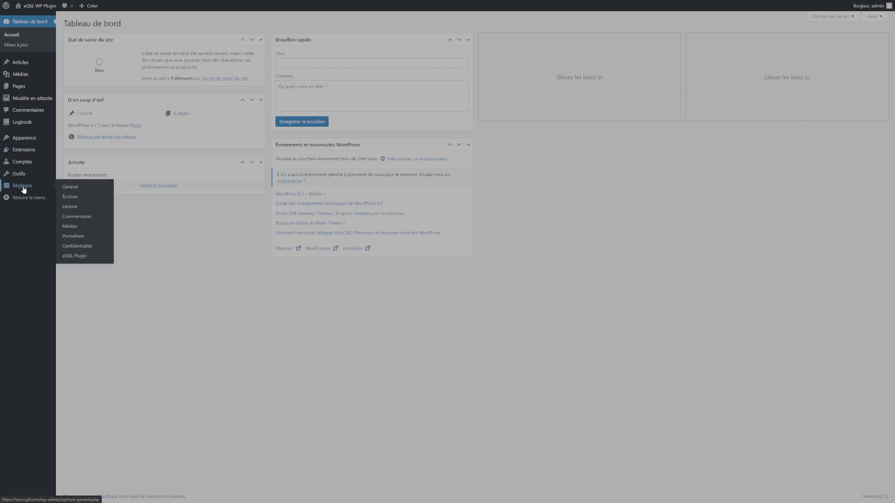
pyautogui.click(79, 191)
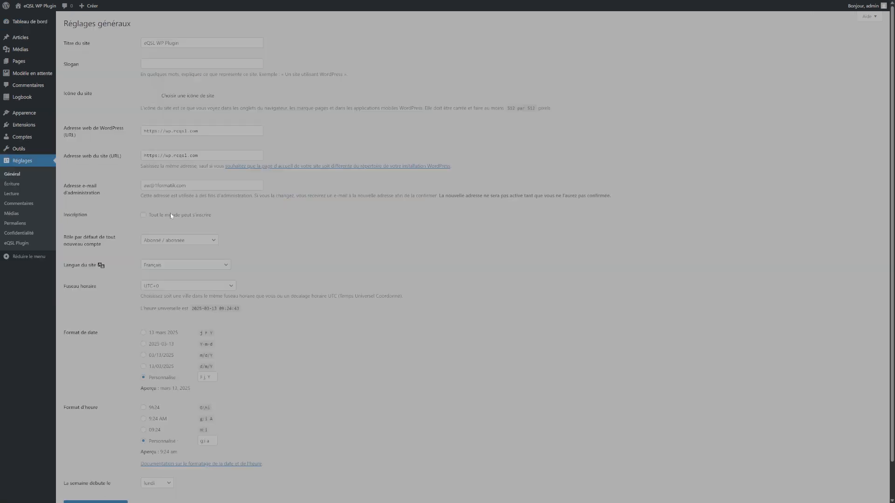
pyautogui.click(231, 267)
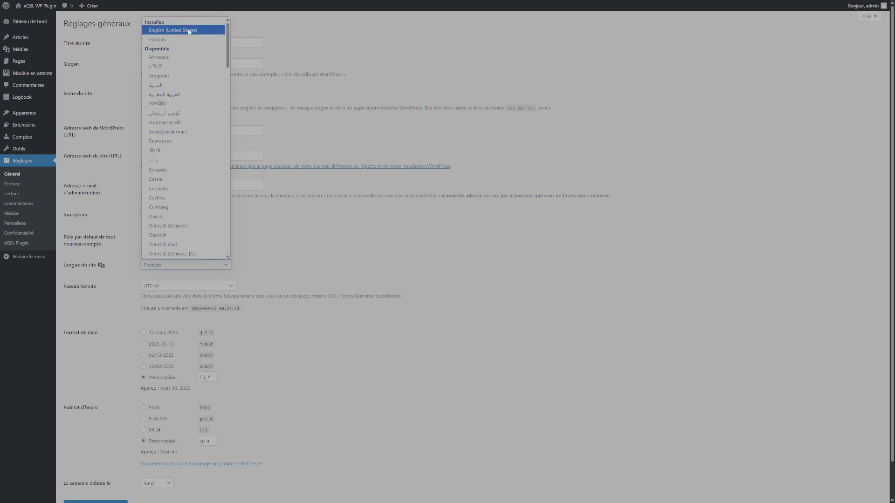
pyautogui.click(189, 31)
pyautogui.click(389, 306)
pyautogui.scroll(-1, 378, 306)
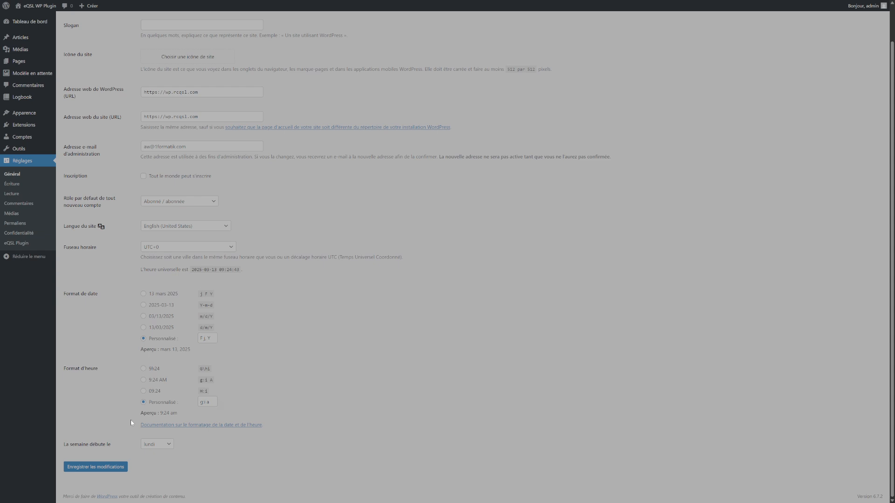
pyautogui.click(94, 467)
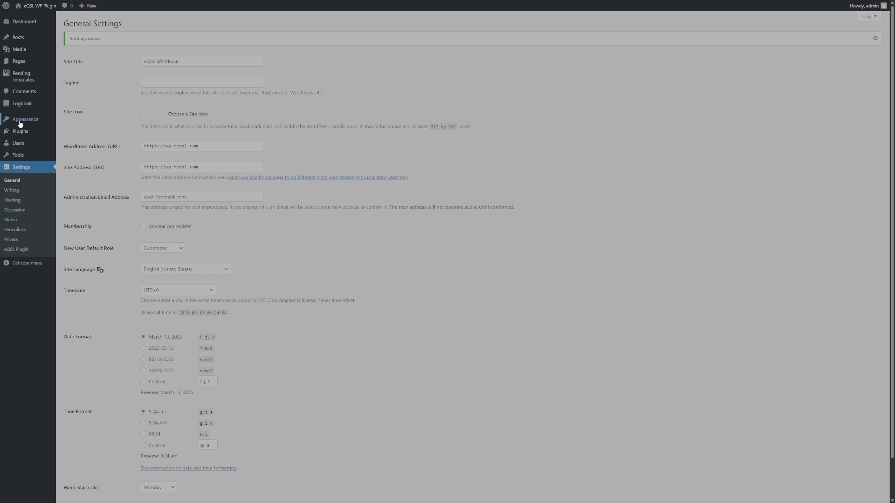
# - Open the Add Plugins page and show the form for uploading a plugin in .zip format
pyautogui.moveTo(25, 119)
pyautogui.moveTo(21, 134)
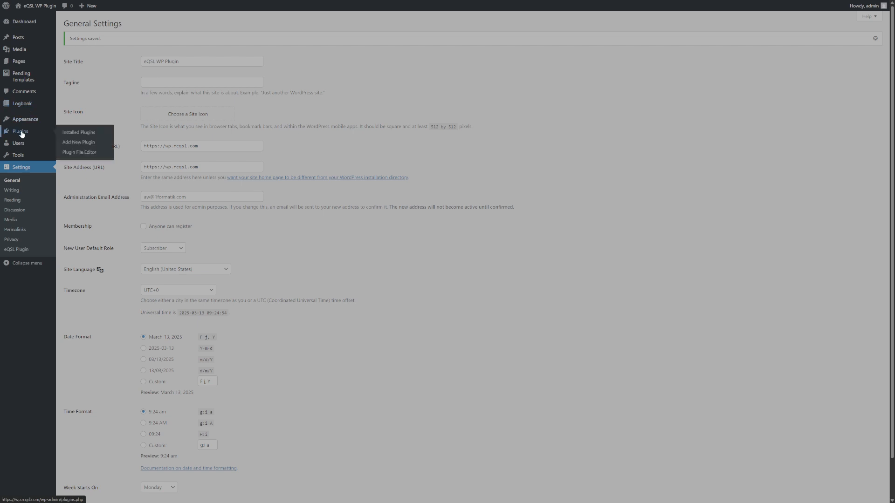
pyautogui.click(86, 142)
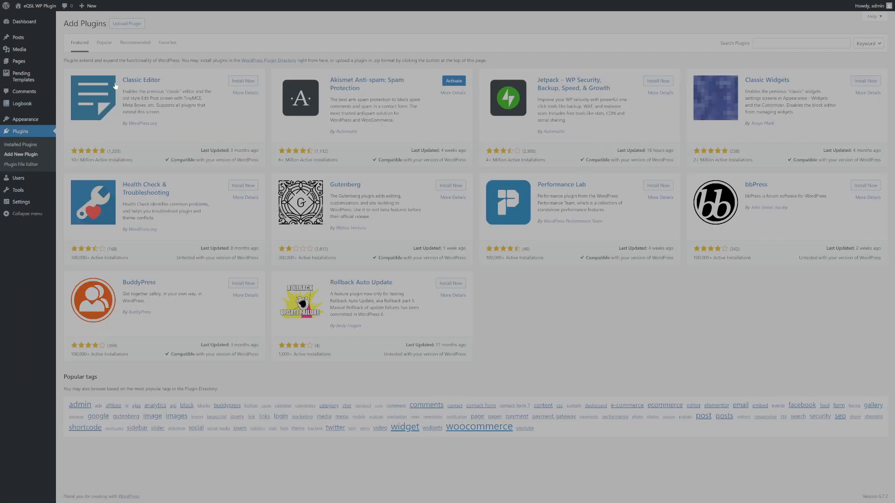
pyautogui.click(126, 24)
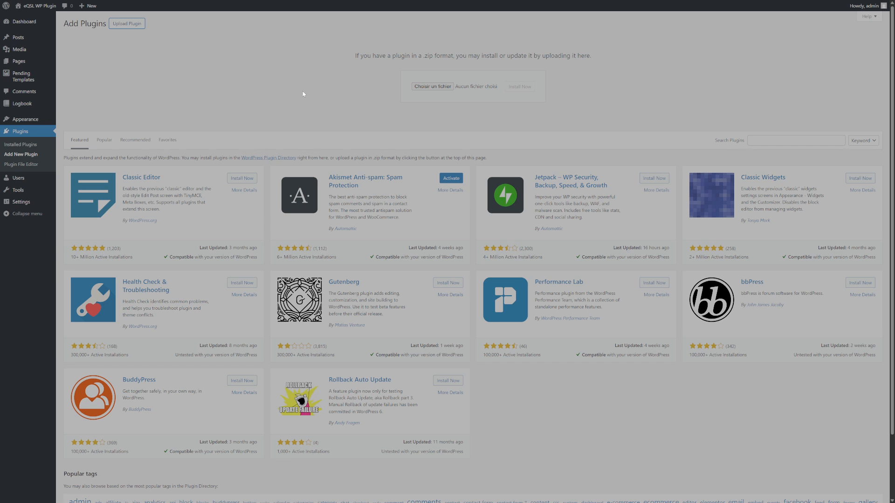
# - Open the eQSL Plugin settings and read through the shortcode documentation from the available shortcodes to the summary
pyautogui.moveTo(26, 203)
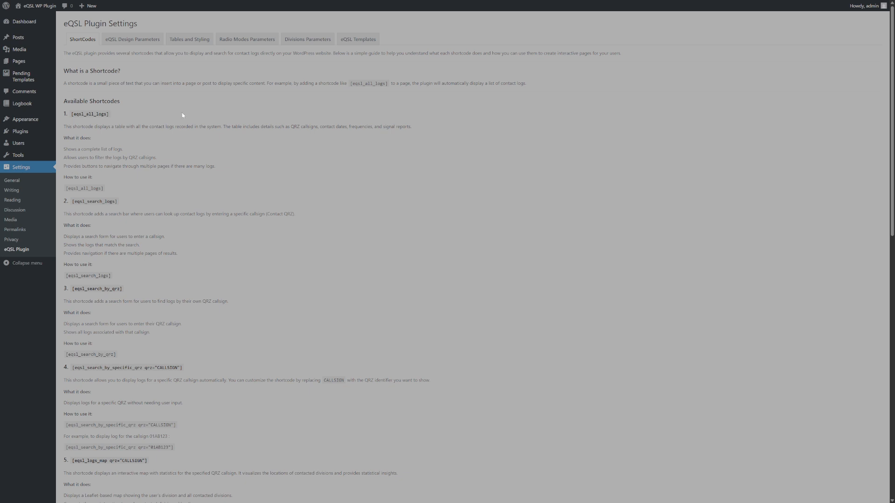
pyautogui.scroll(-7, 182, 116)
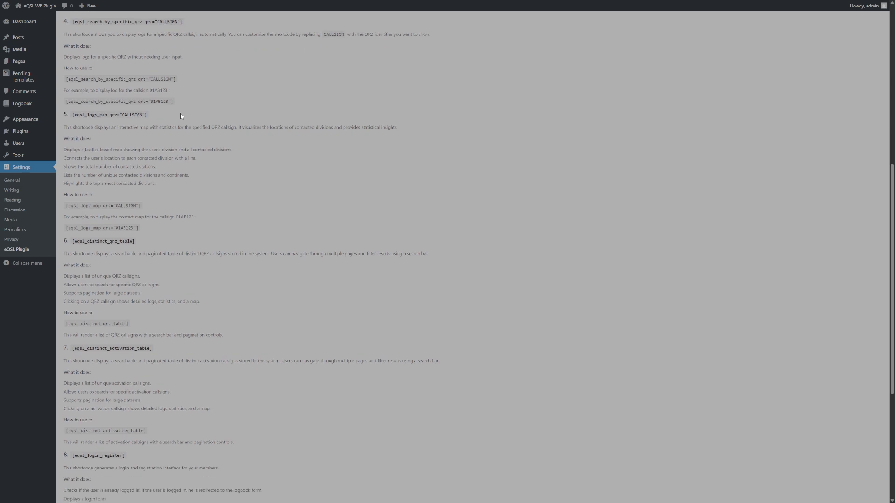
pyautogui.scroll(-1, 181, 115)
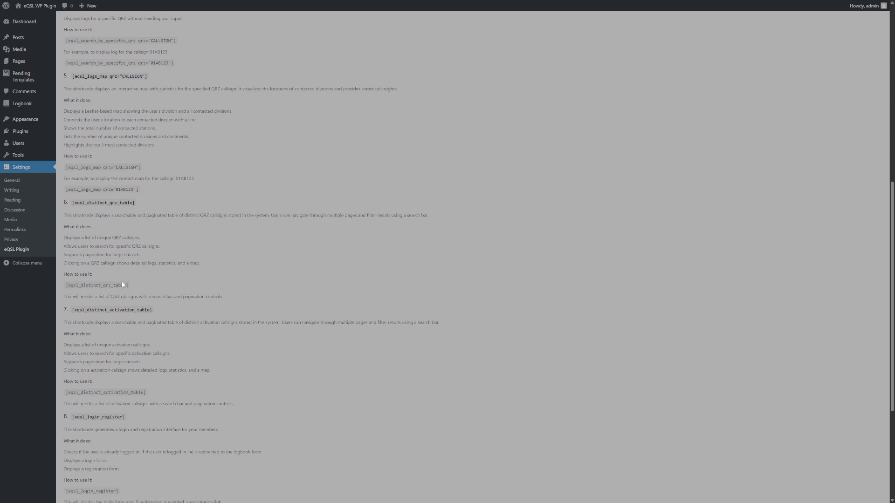
pyautogui.scroll(-4, 122, 284)
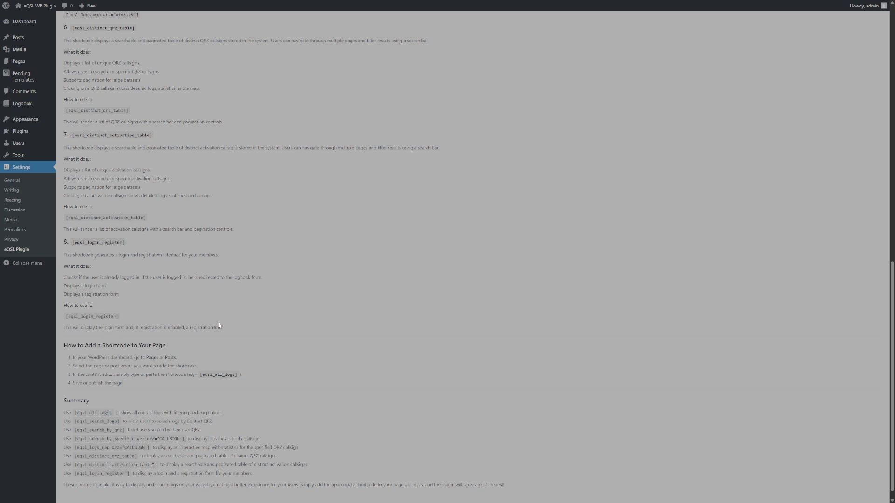
pyautogui.scroll(13, 218, 324)
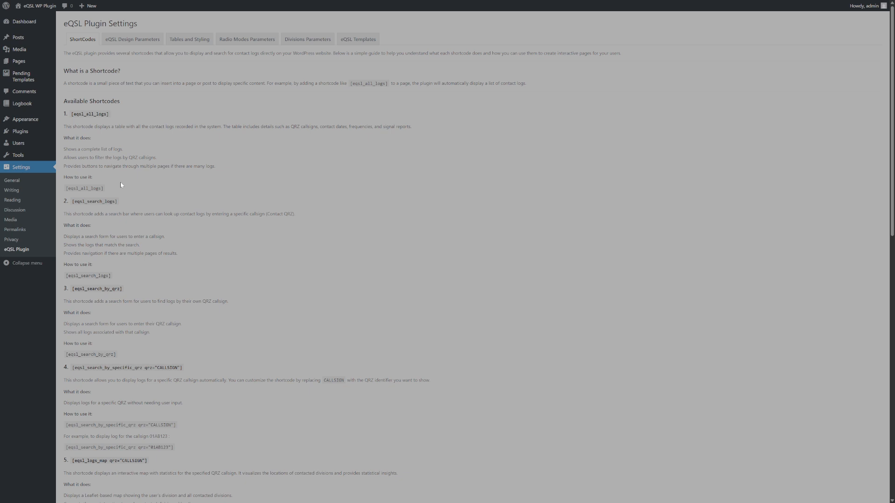
# - Review the eQSL design parameters, the number of lines per logs table page and the custom CSS for the tables
pyautogui.click(131, 40)
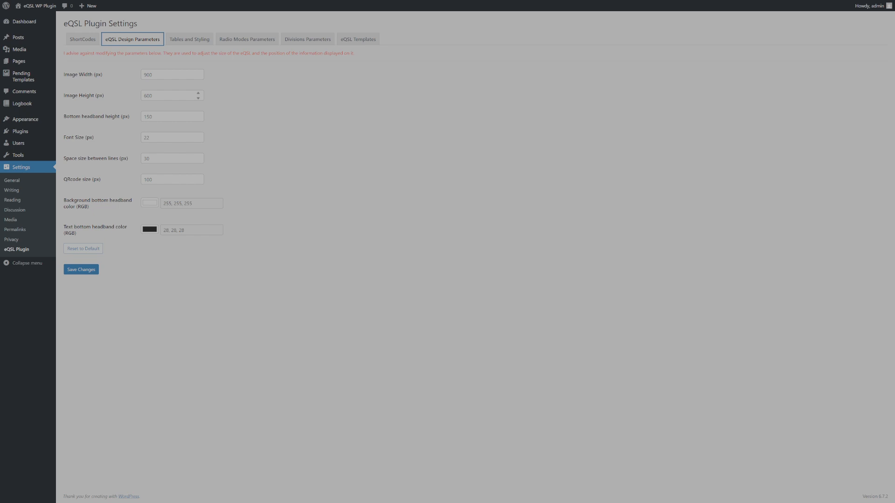
pyautogui.click(197, 40)
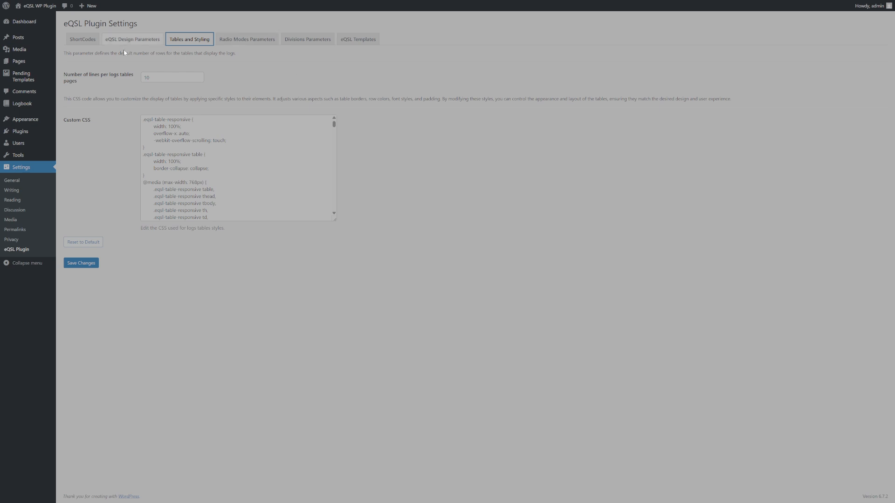
pyautogui.click(160, 78)
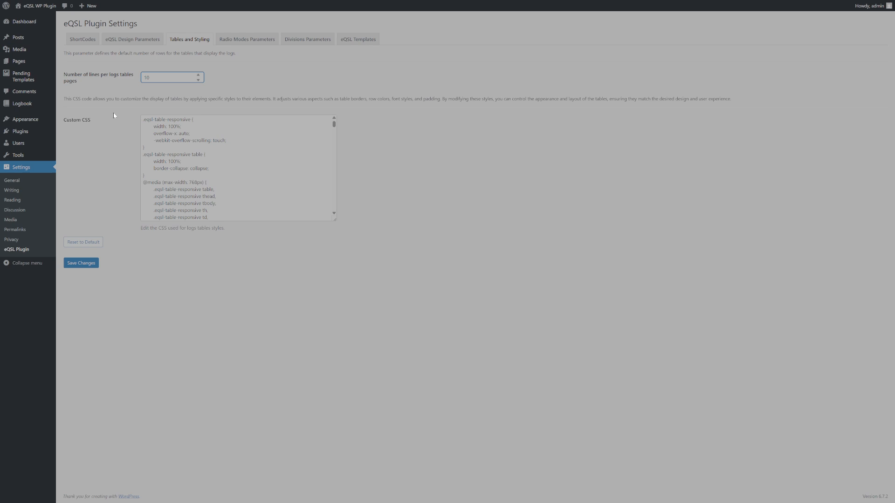
pyautogui.click(170, 141)
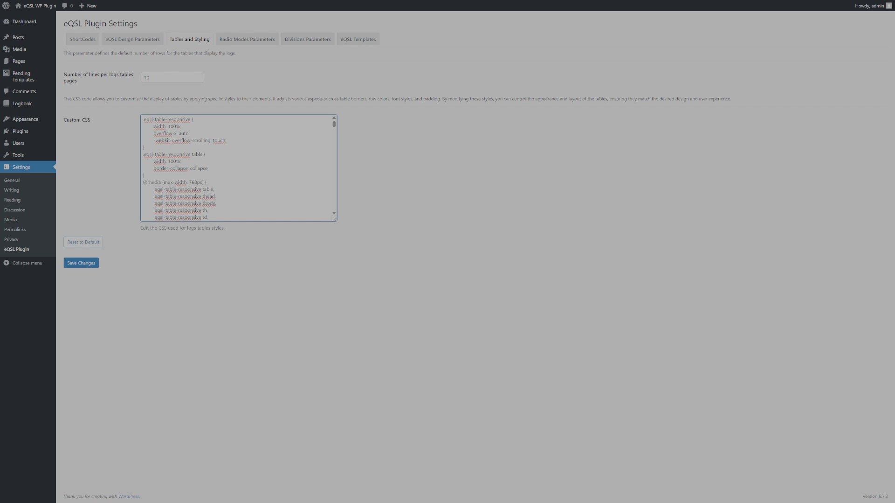
pyautogui.scroll(-15, 237, 168)
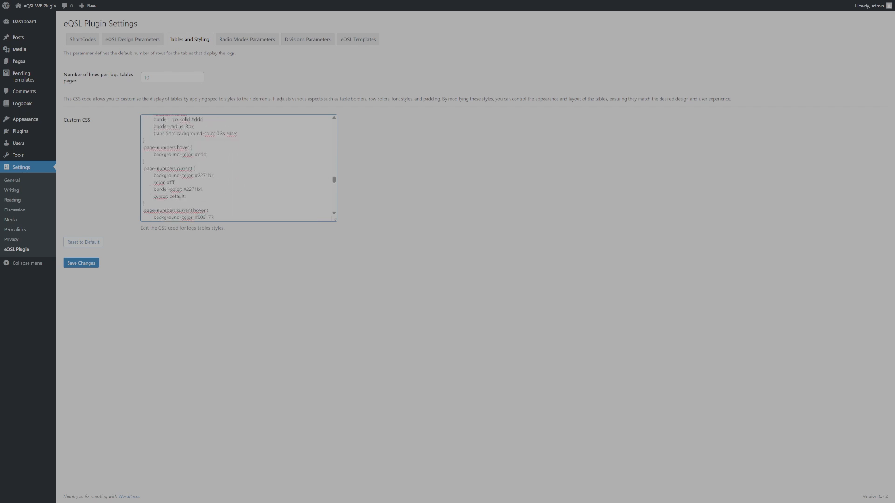
pyautogui.scroll(-10, 238, 168)
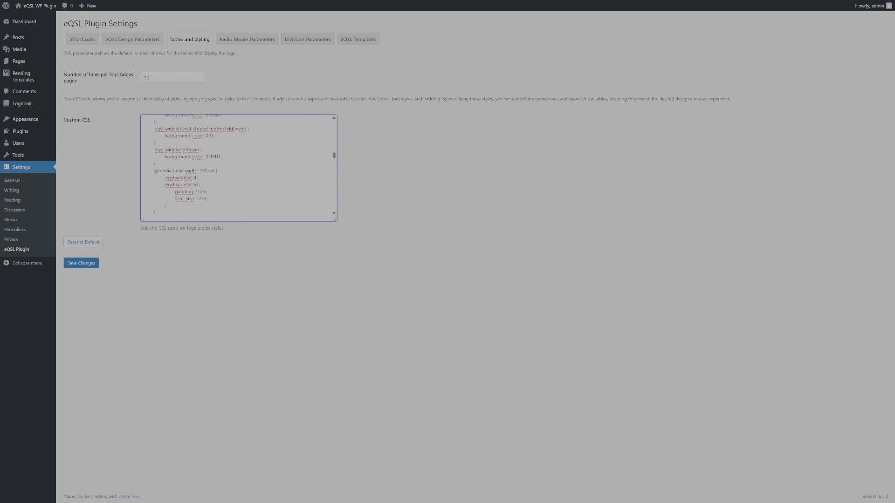
# - Add the mode T8 after CW in the plugin's radio modes list and save the changes
pyautogui.click(247, 40)
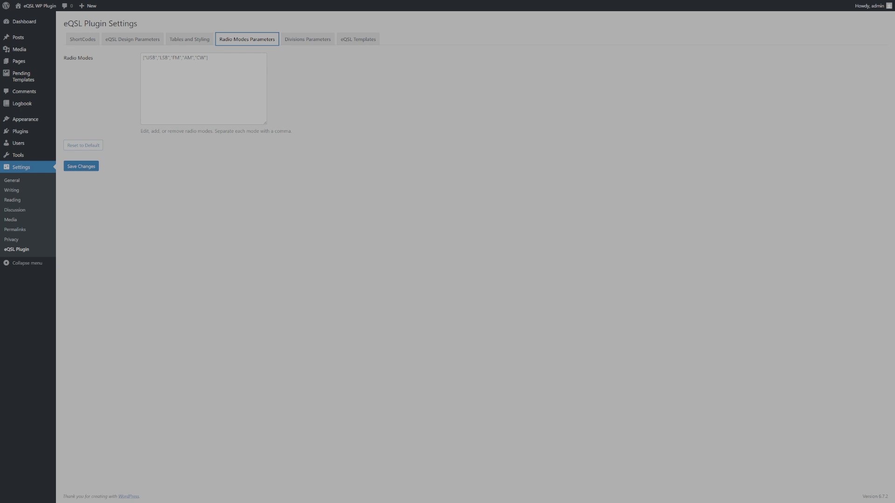
pyautogui.click(208, 57)
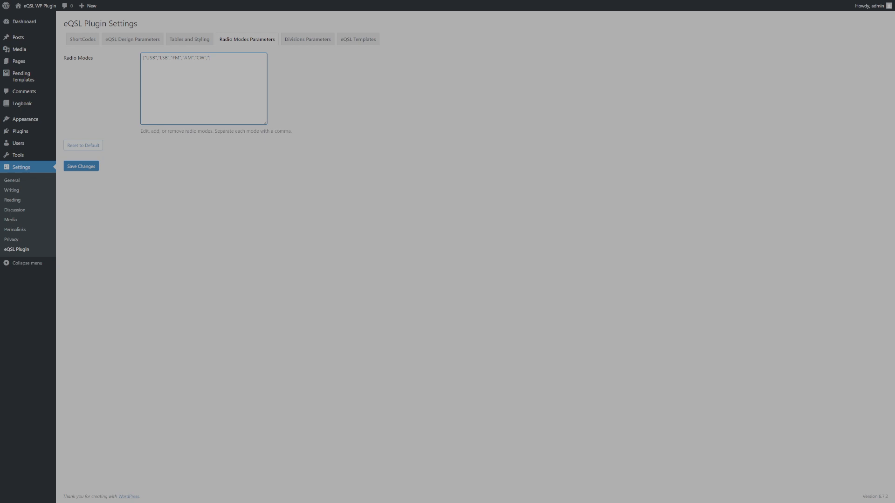
pyautogui.write('T8')
pyautogui.click(84, 167)
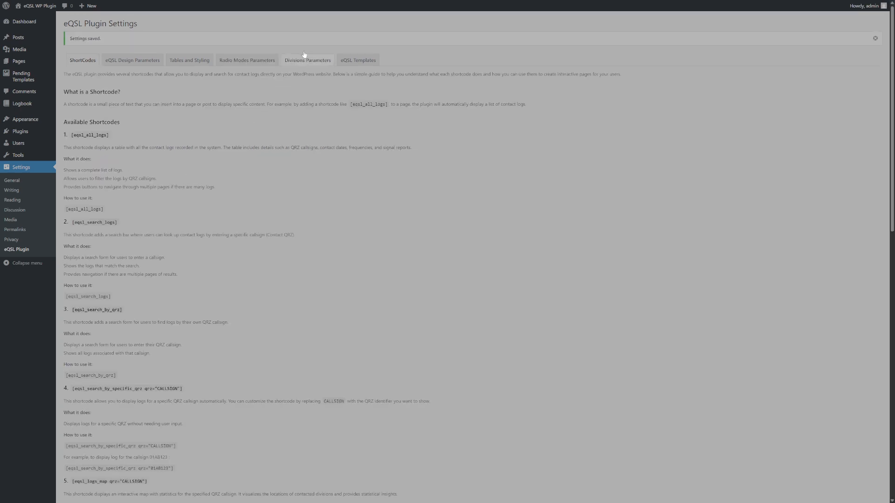
# - Examine the divisions list with Italy's latitude and longitude fields, and view the eQSL template management options
pyautogui.click(305, 58)
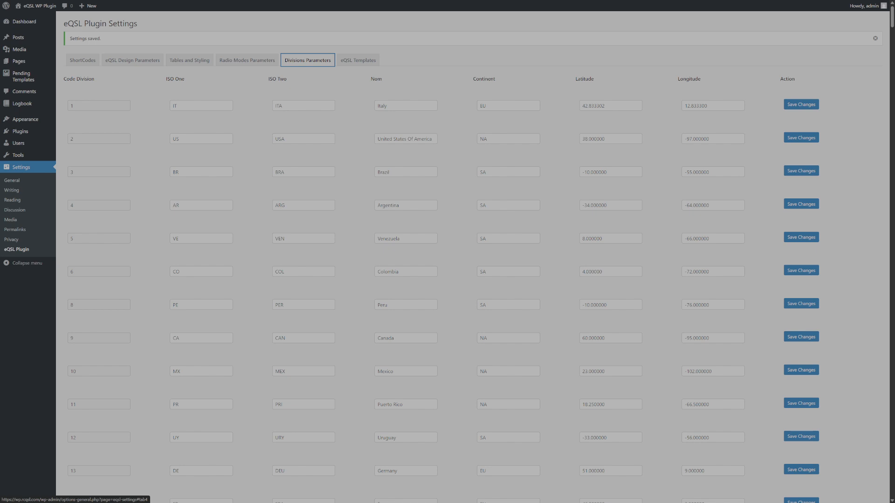
pyautogui.click(604, 106)
pyautogui.click(708, 106)
pyautogui.click(375, 63)
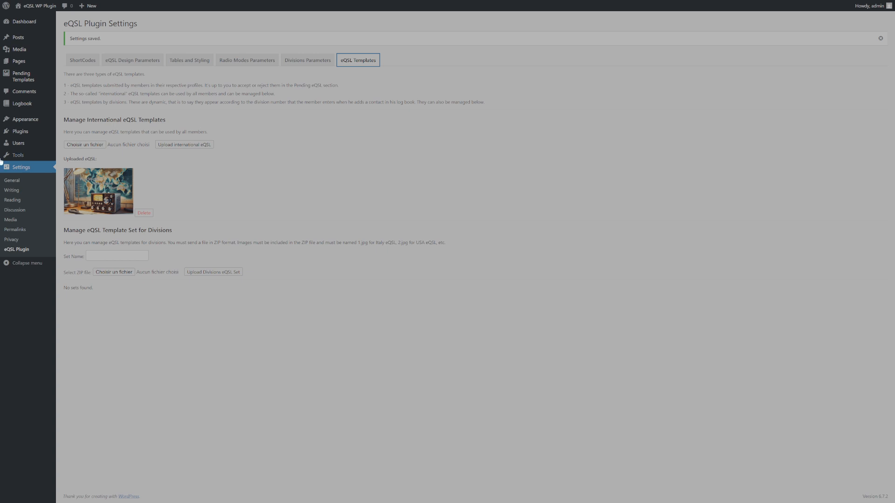
# - Open the page "Chercher un log par QRZ" to examine its shortcode block, and return to the list of all pages
pyautogui.click(82, 61)
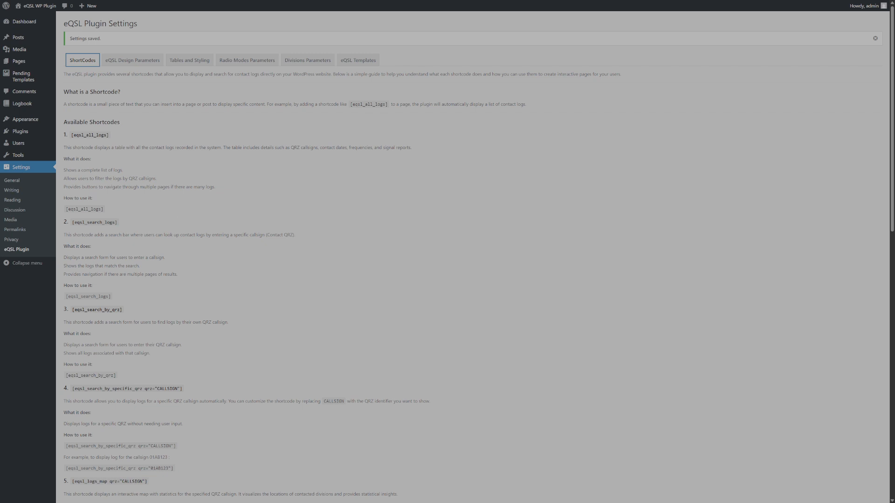
pyautogui.moveTo(45, 61)
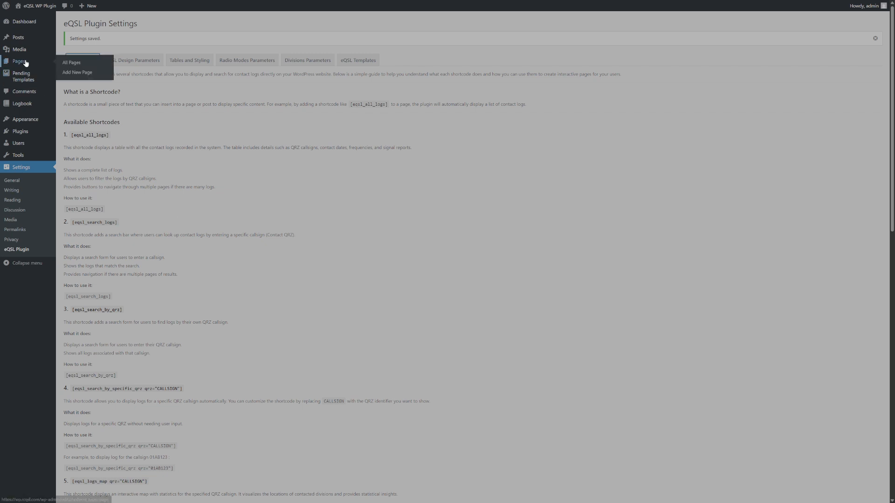
pyautogui.click(73, 67)
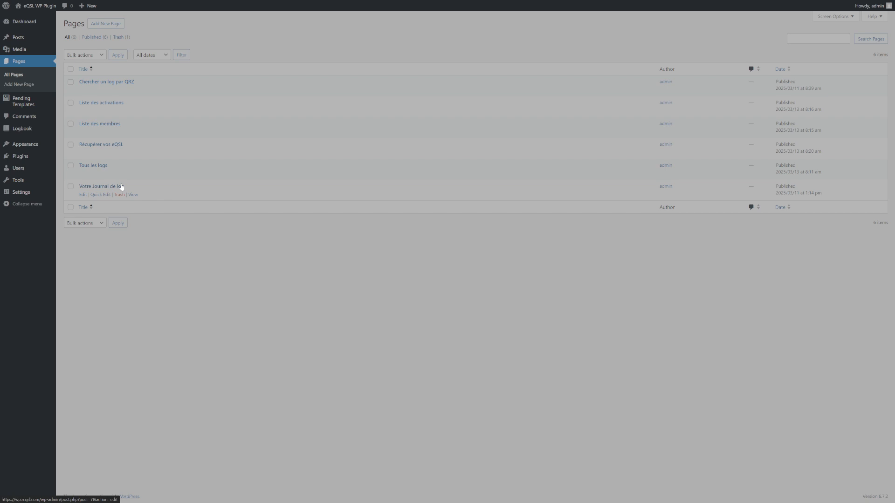
pyautogui.click(109, 83)
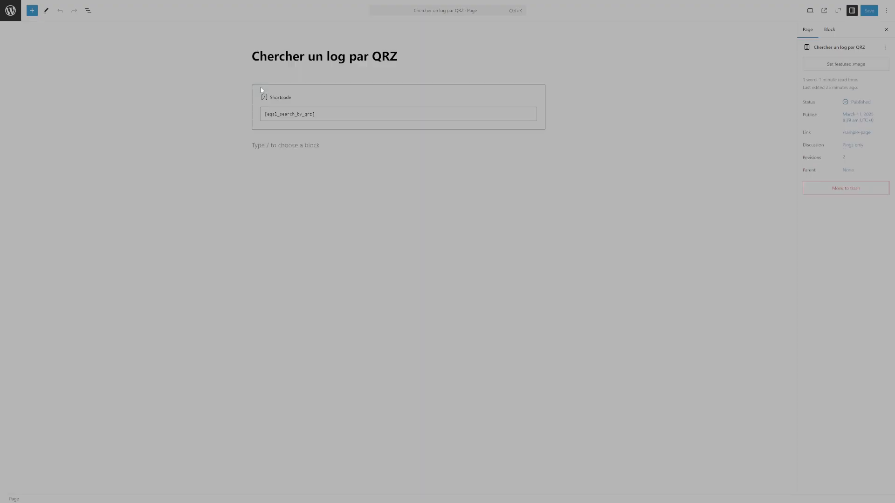
pyautogui.moveTo(315, 114); pyautogui.dragTo(254, 171)
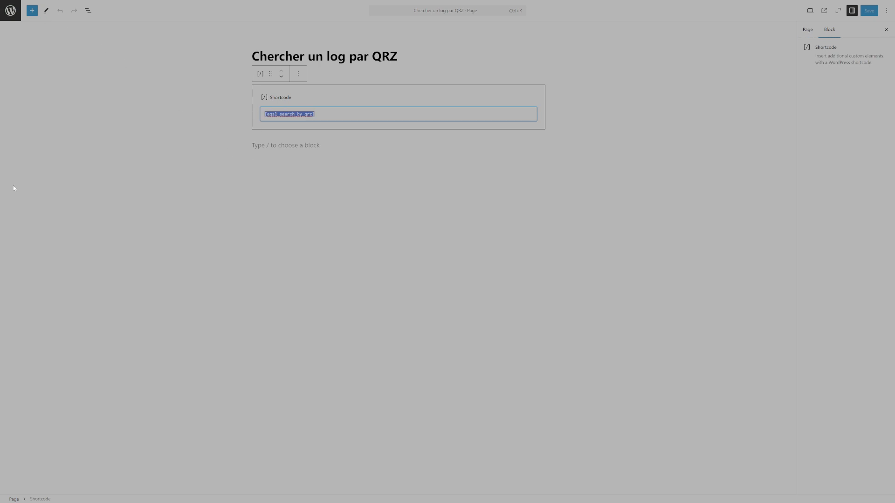
pyautogui.click(10, 11)
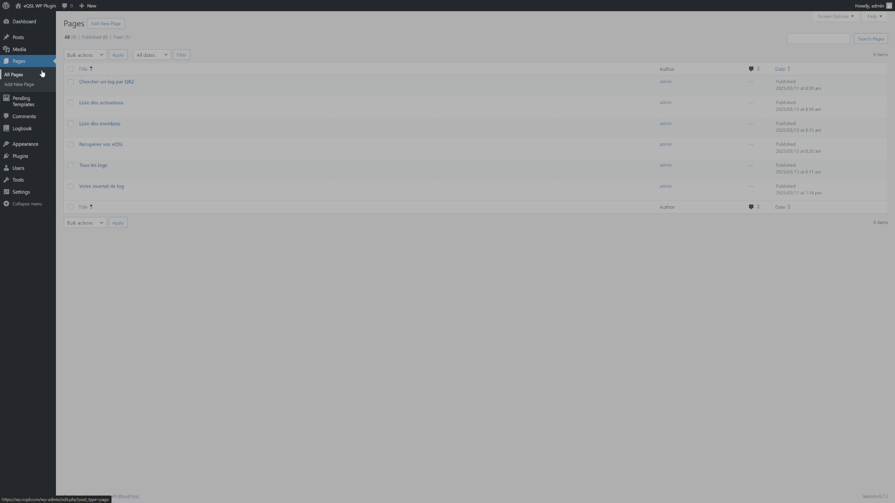
# - Visit the public site and examine the QRZ entries in the "Tous les logs" table
pyautogui.moveTo(8, 8)
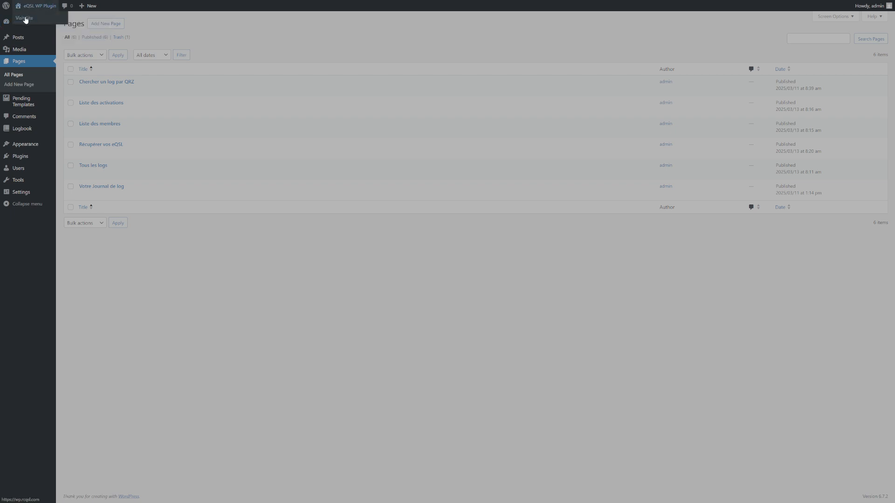
pyautogui.click(25, 18)
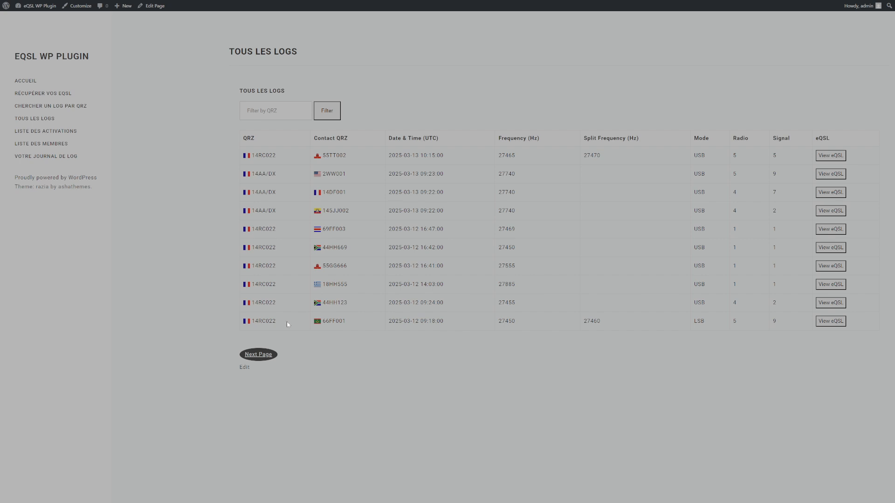
pyautogui.moveTo(287, 322); pyautogui.dragTo(248, 233)
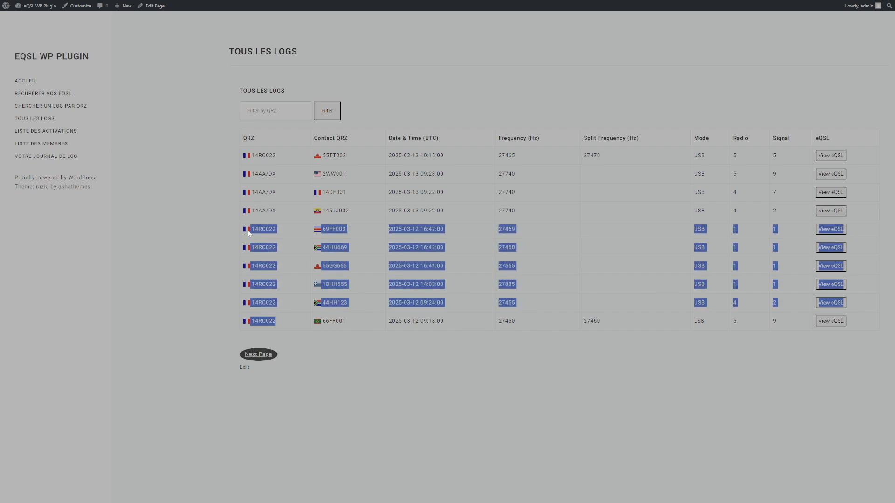
pyautogui.click(241, 206)
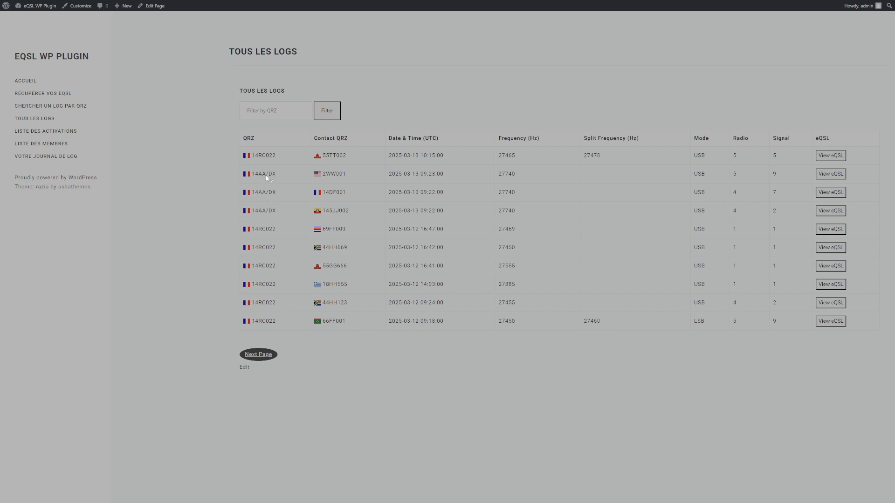
pyautogui.moveTo(271, 175)
pyautogui.moveTo(270, 213)
pyautogui.moveTo(260, 230)
pyautogui.moveTo(333, 233)
pyautogui.moveTo(350, 230); pyautogui.dragTo(325, 231)
pyautogui.hotkey('ctrl', 'c')
pyautogui.click(26, 82)
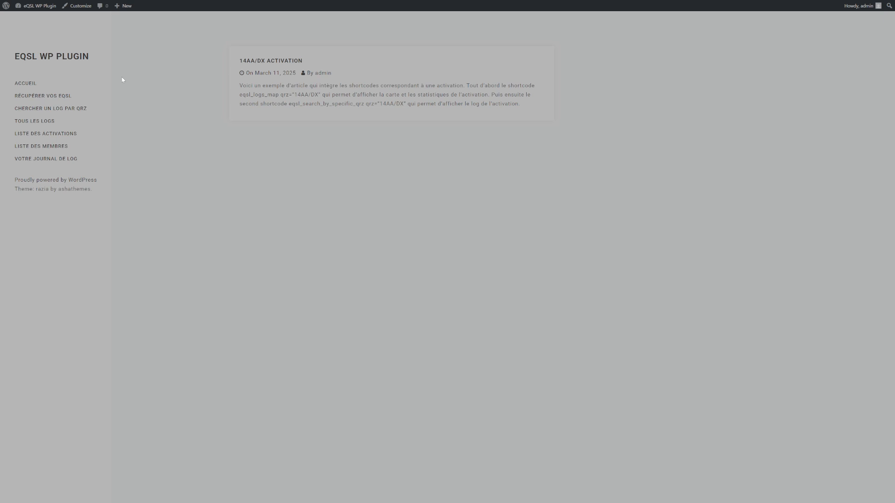
pyautogui.click(27, 96)
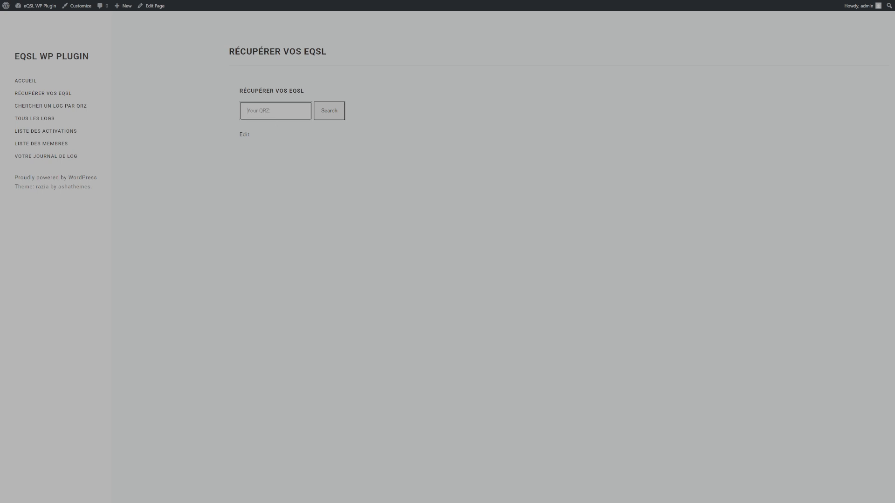
pyautogui.hotkey('ctrl', 'v')
pyautogui.click(340, 113)
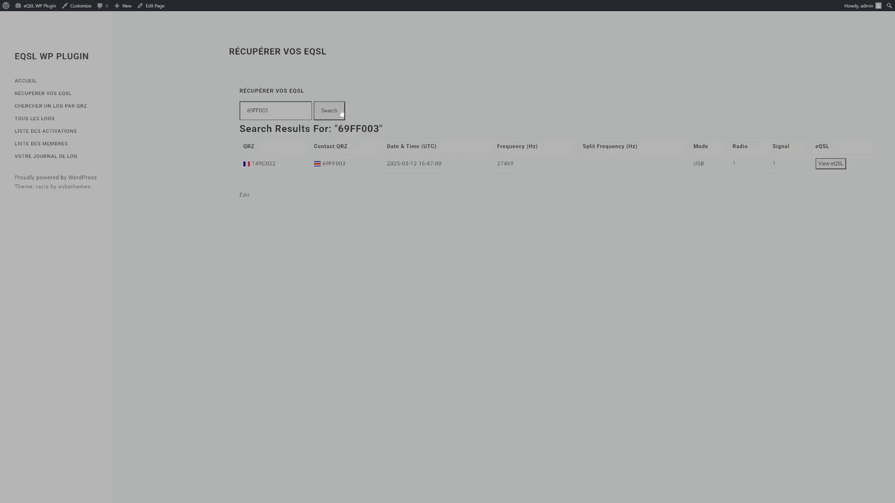
pyautogui.moveTo(338, 165)
pyautogui.click(833, 166)
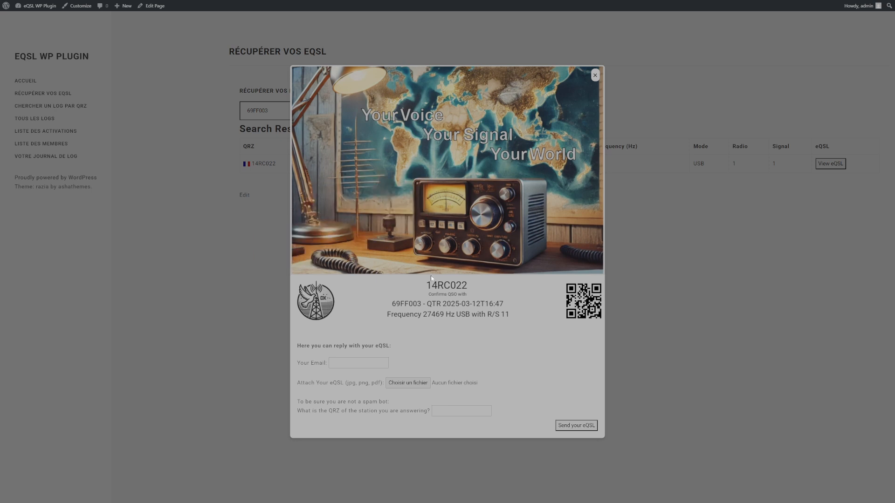
pyautogui.click(358, 363)
pyautogui.write('vfcsdfds@sdfsd.com')
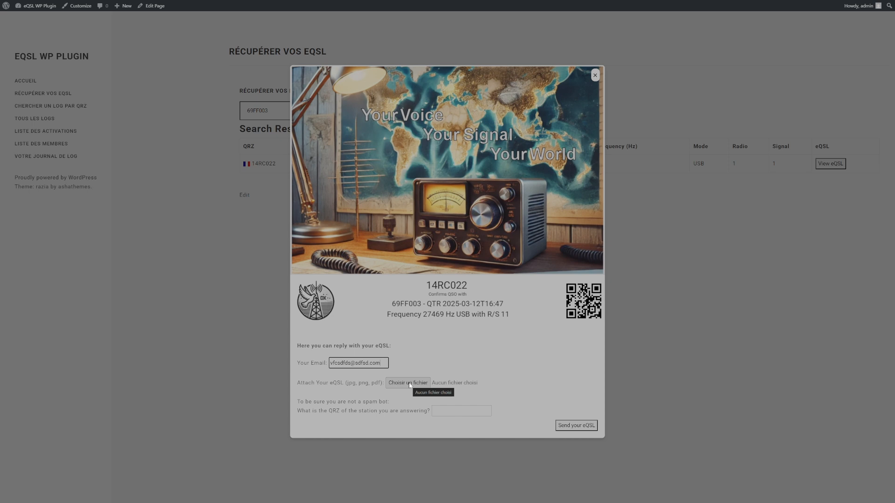
pyautogui.press('Return')
pyautogui.click(438, 412)
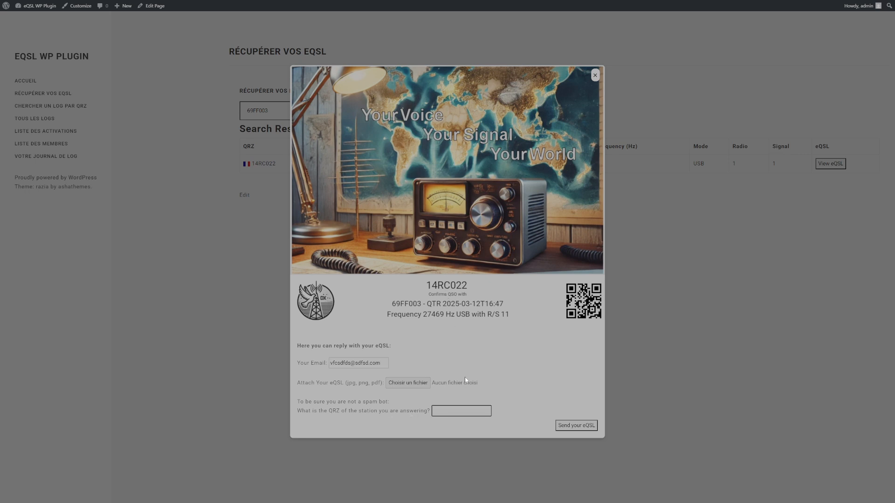
pyautogui.write('14RC022')
pyautogui.click(595, 75)
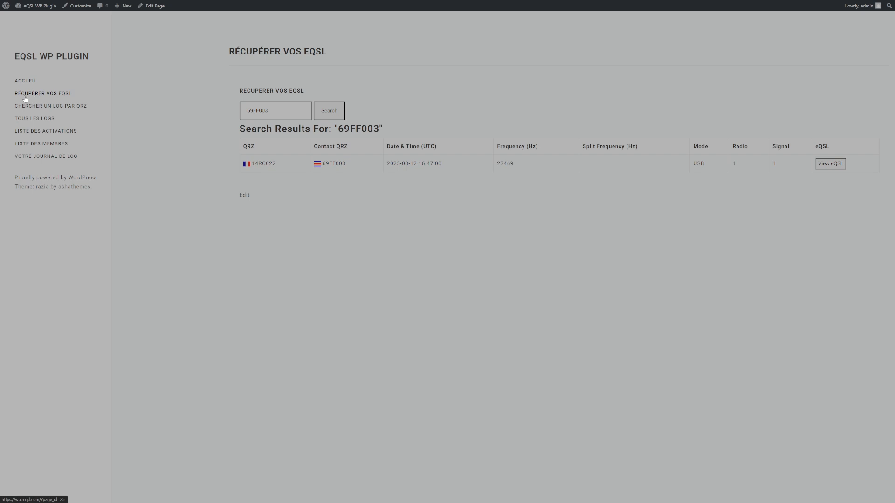
pyautogui.click(46, 110)
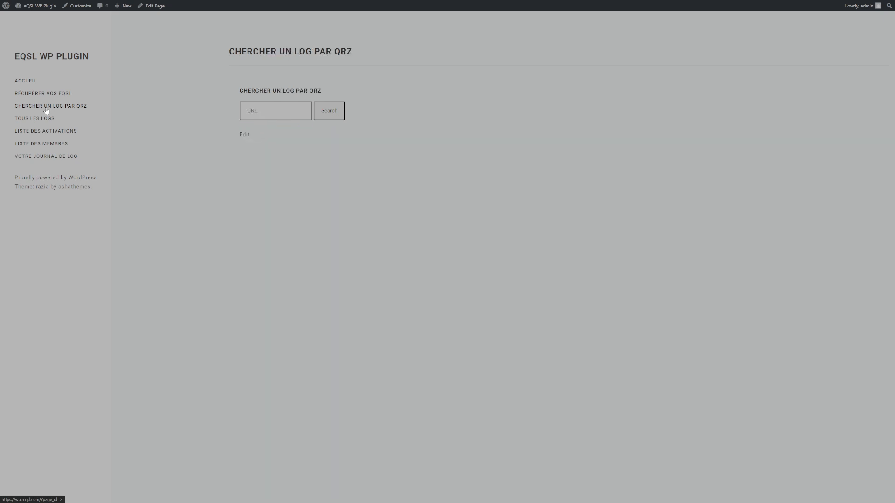
pyautogui.click(240, 112)
pyautogui.write('14')
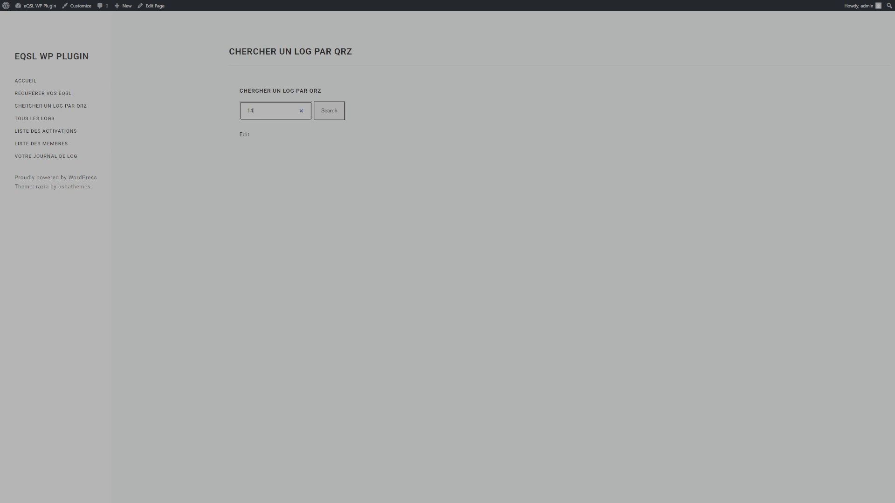
pyautogui.write('RC022')
pyautogui.click(331, 115)
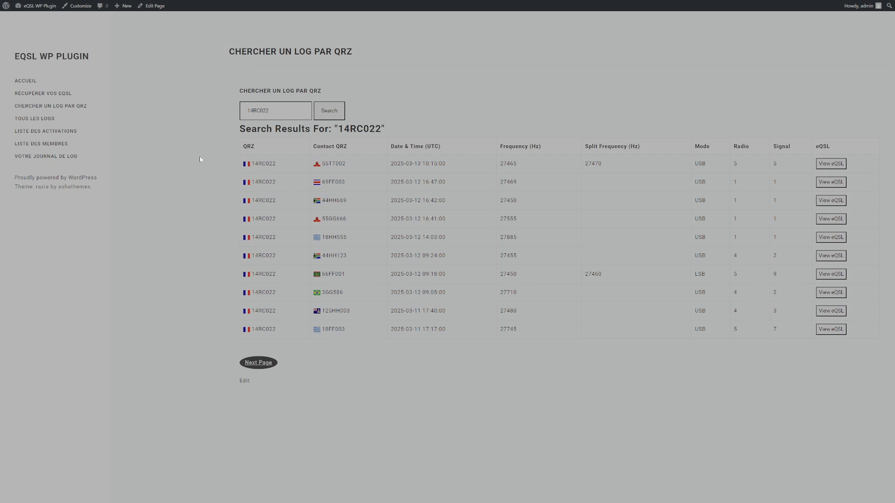
# - Revisit "Tous les logs", and examine the map, contact statistics and logs of activation 14AA/DX from "Liste des activations"
pyautogui.click(41, 119)
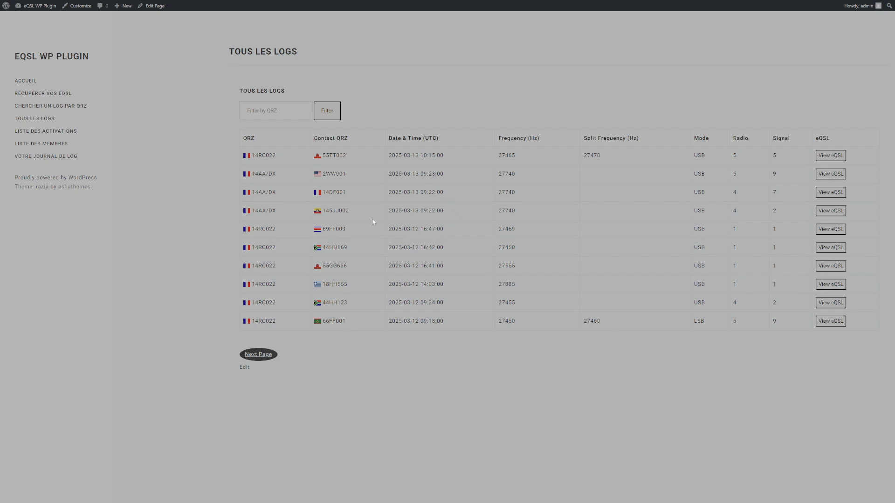
pyautogui.click(71, 132)
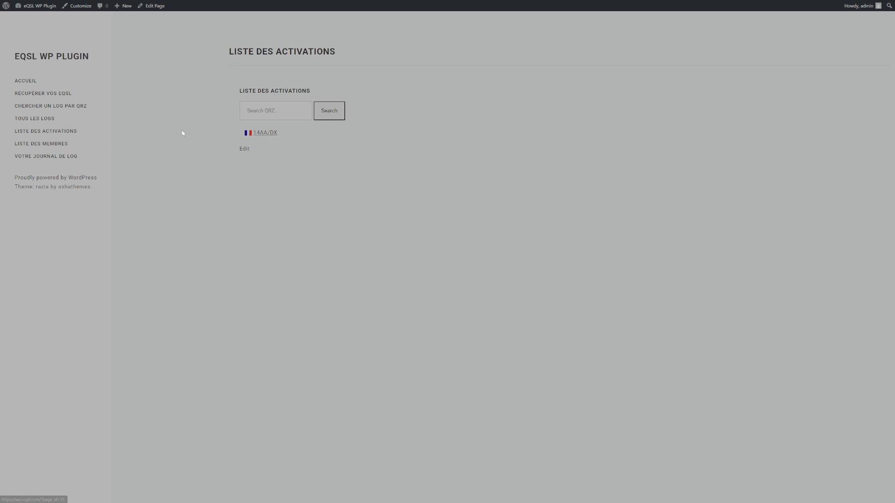
pyautogui.click(267, 132)
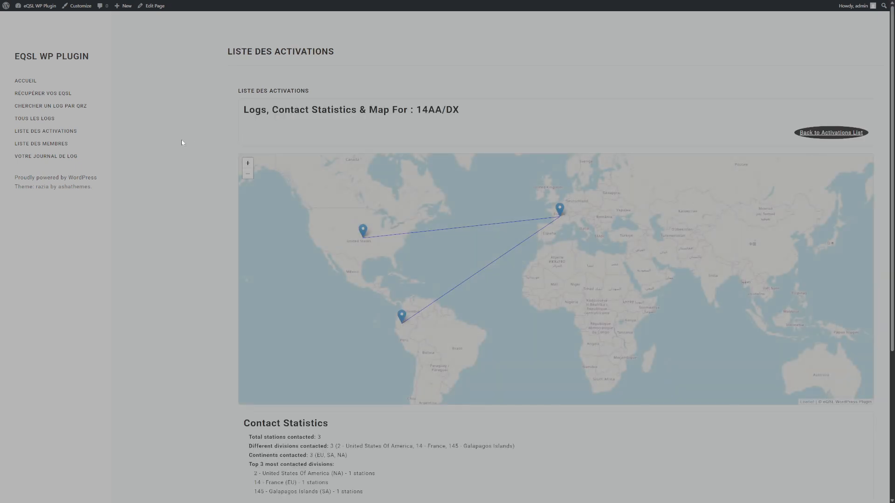
pyautogui.scroll(-3, 219, 207)
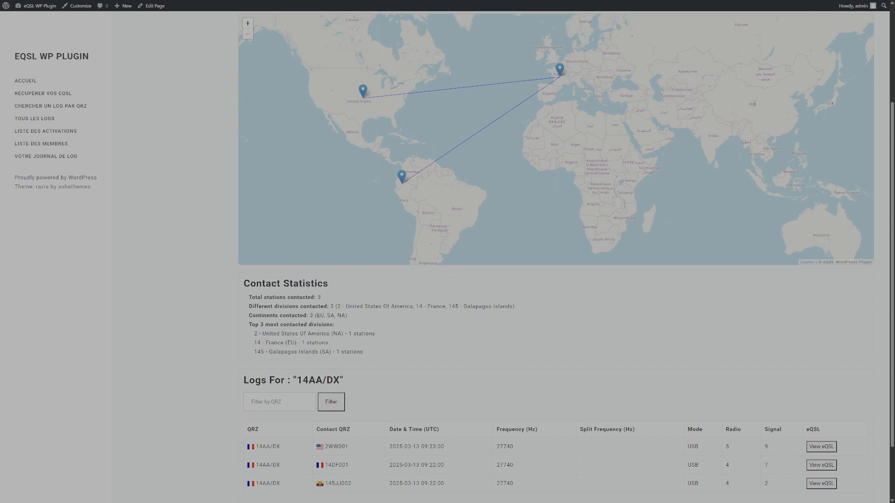
pyautogui.scroll(-2, 200, 309)
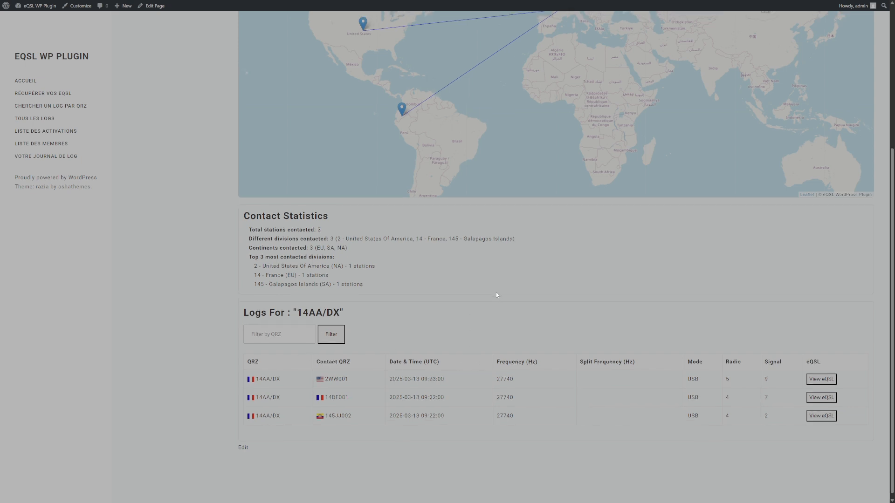
pyautogui.scroll(2, 495, 295)
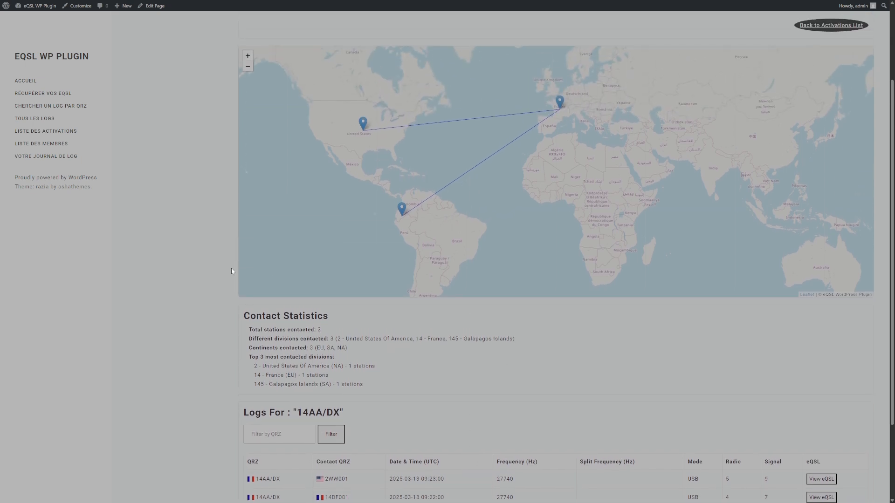
pyautogui.click(52, 145)
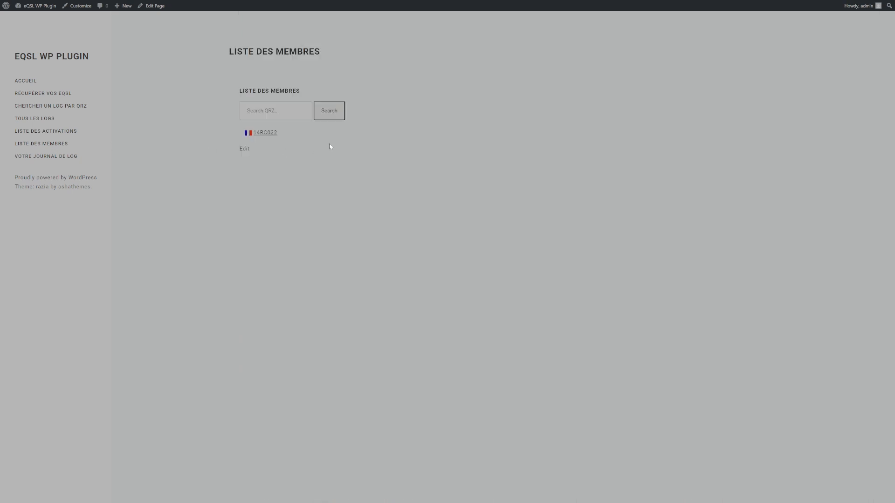
pyautogui.click(266, 133)
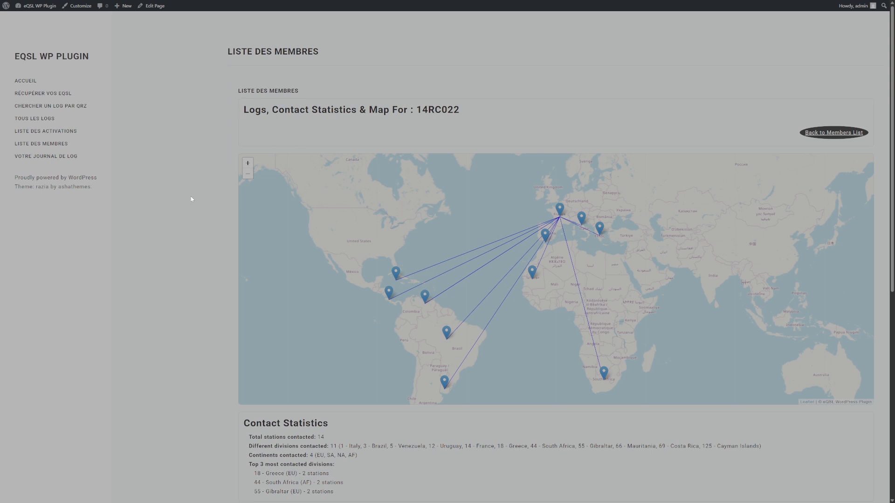
pyautogui.scroll(-5, 191, 198)
pyautogui.scroll(2, 438, 165)
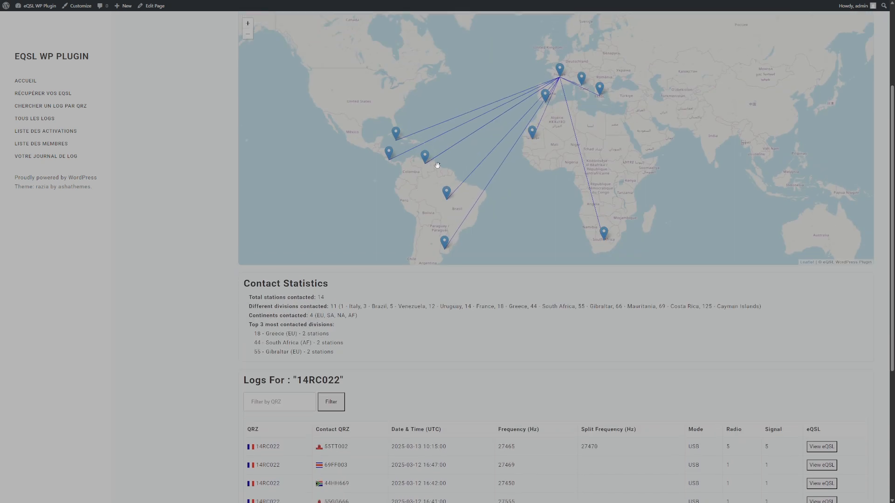
pyautogui.scroll(-2, 319, 242)
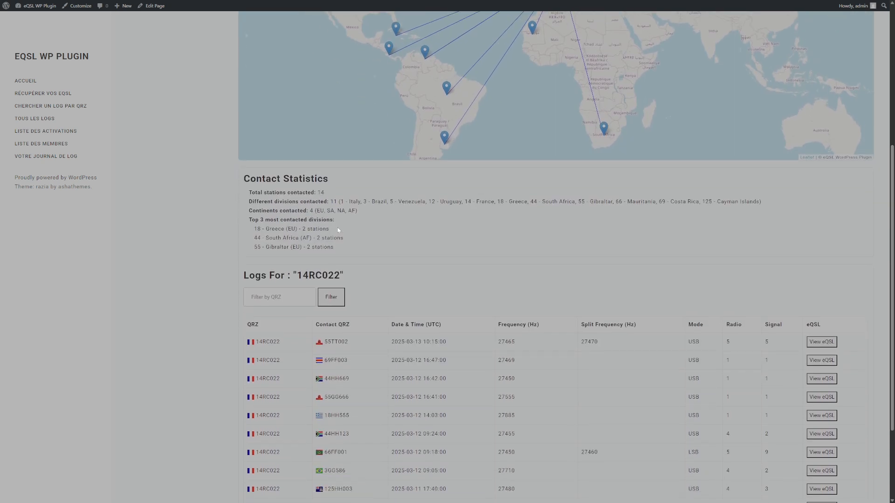
pyautogui.scroll(-2, 194, 260)
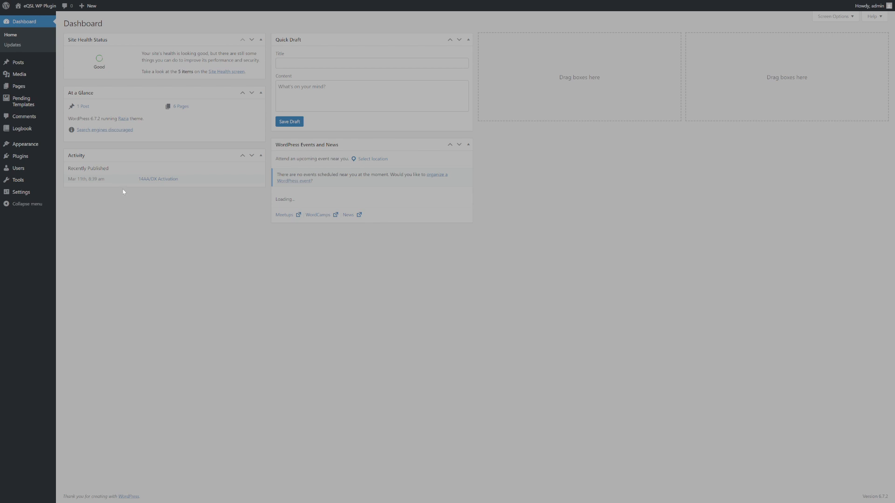
# - Open the Group Member account for editing from the list of all users in the WordPress dashboard
pyautogui.moveTo(19, 194)
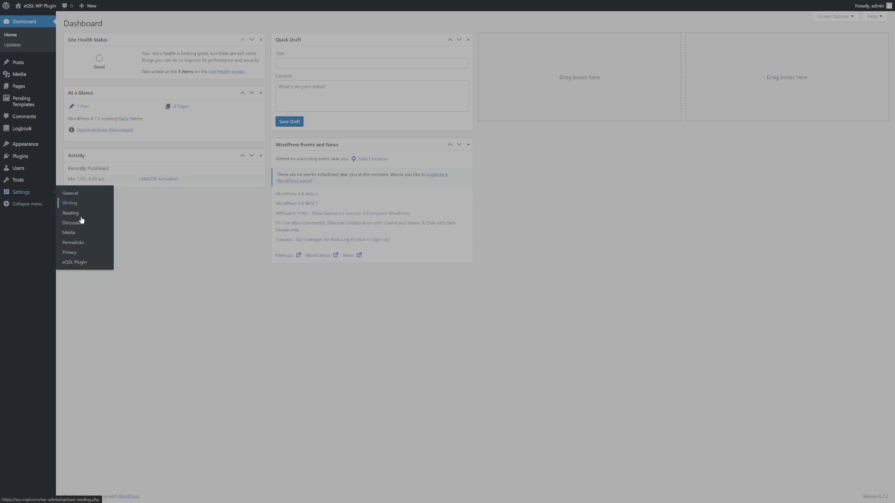
pyautogui.moveTo(26, 190)
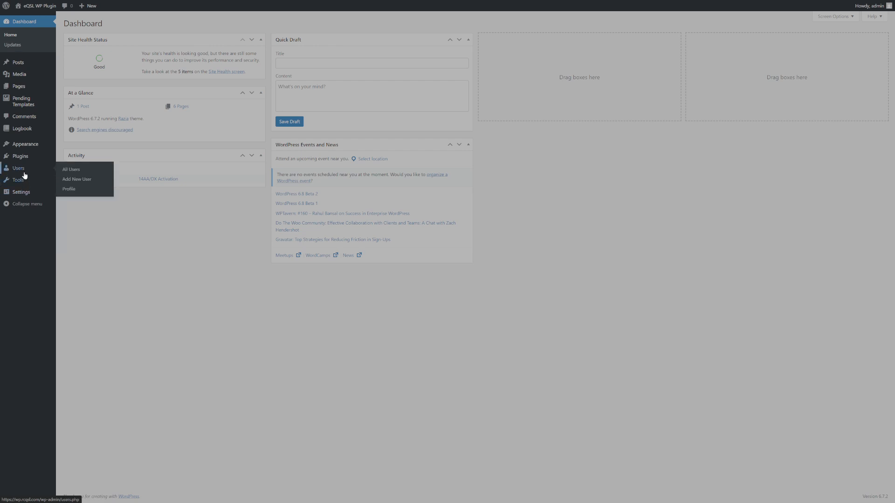
pyautogui.moveTo(25, 157)
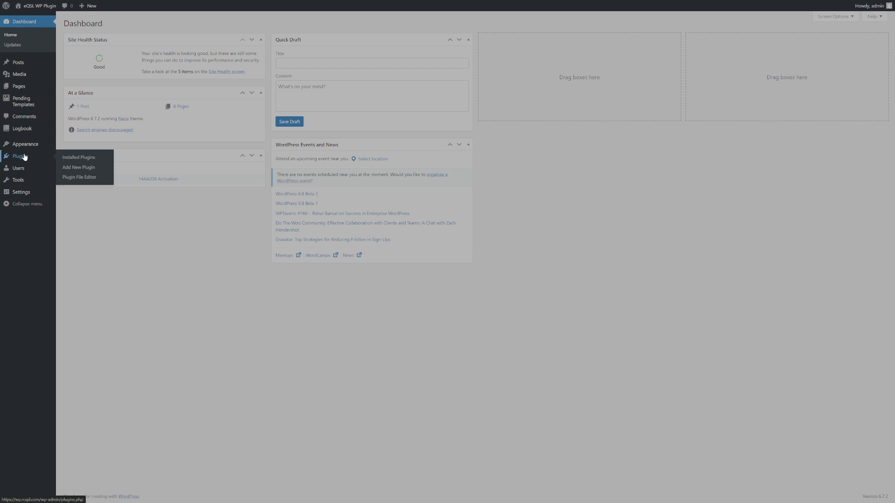
pyautogui.moveTo(19, 172)
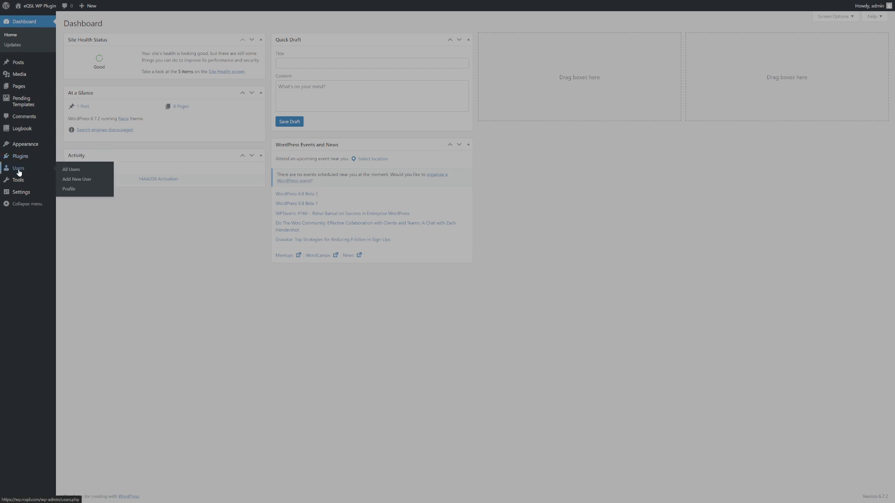
pyautogui.click(67, 169)
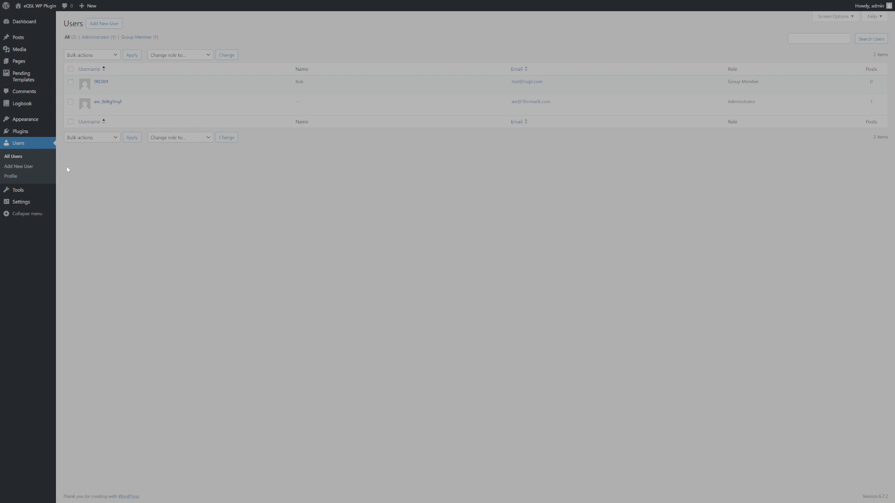
pyautogui.click(98, 89)
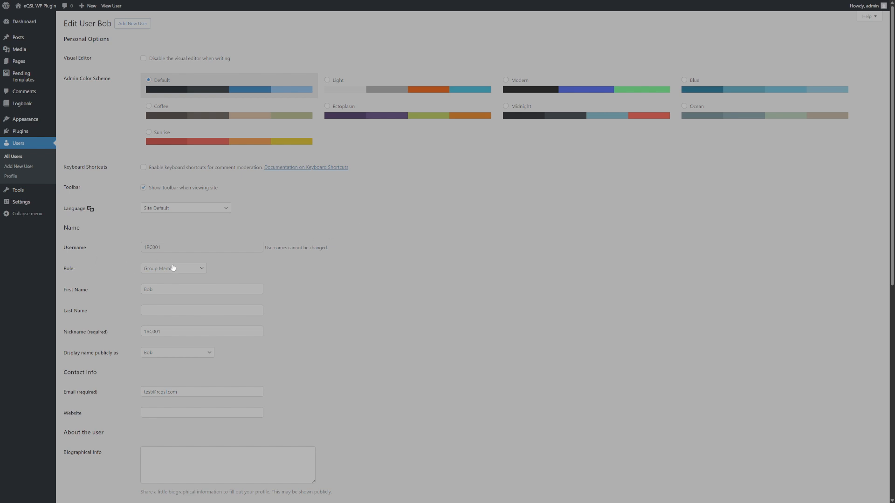
# - Try the Subscriber role on the user's profile and set the role back to Group Member
pyautogui.click(202, 268)
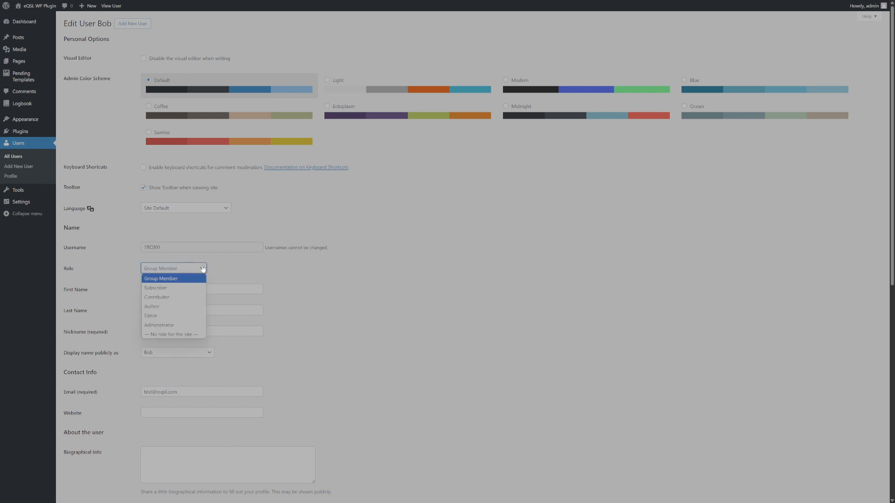
pyautogui.click(181, 289)
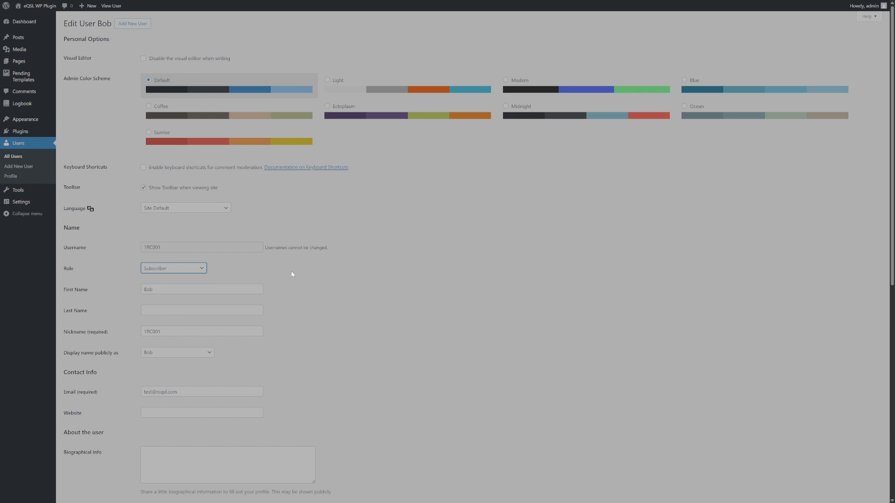
pyautogui.click(196, 269)
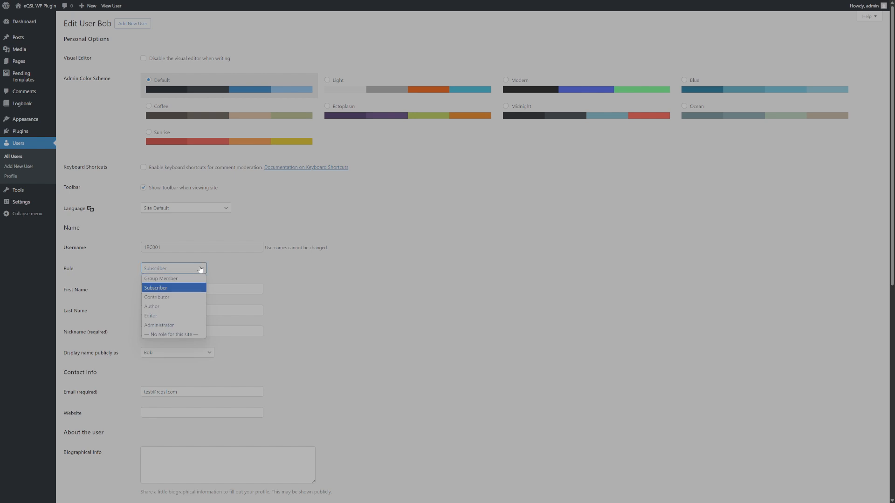
pyautogui.click(164, 280)
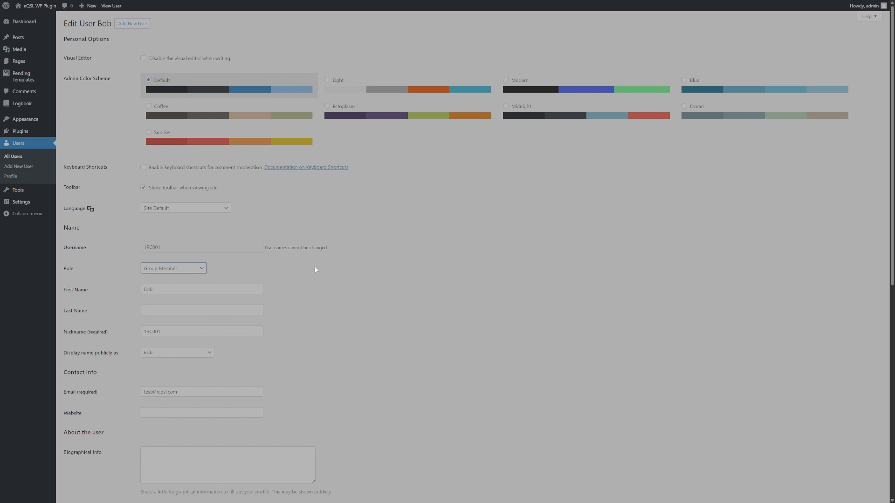
pyautogui.click(315, 269)
# - Examine the QRZ field under Other Information and the eQSL image upload section of the user's profile
pyautogui.scroll(-8, 371, 206)
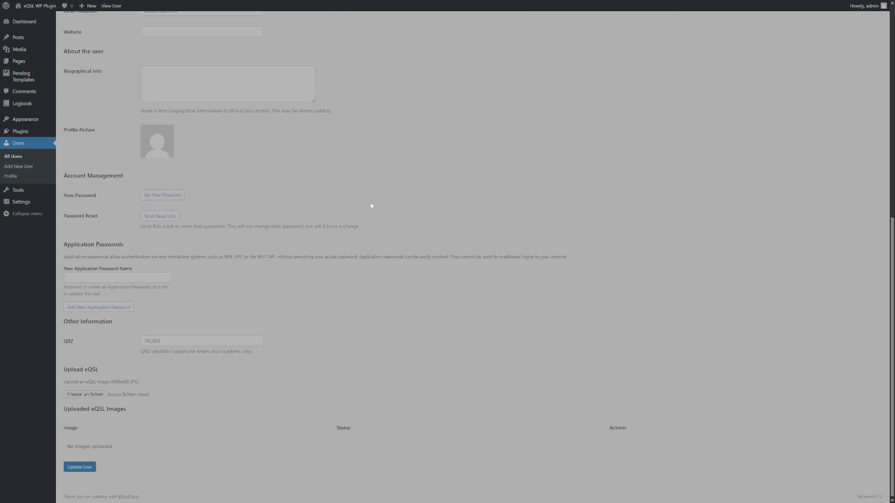
pyautogui.moveTo(174, 341); pyautogui.dragTo(110, 341)
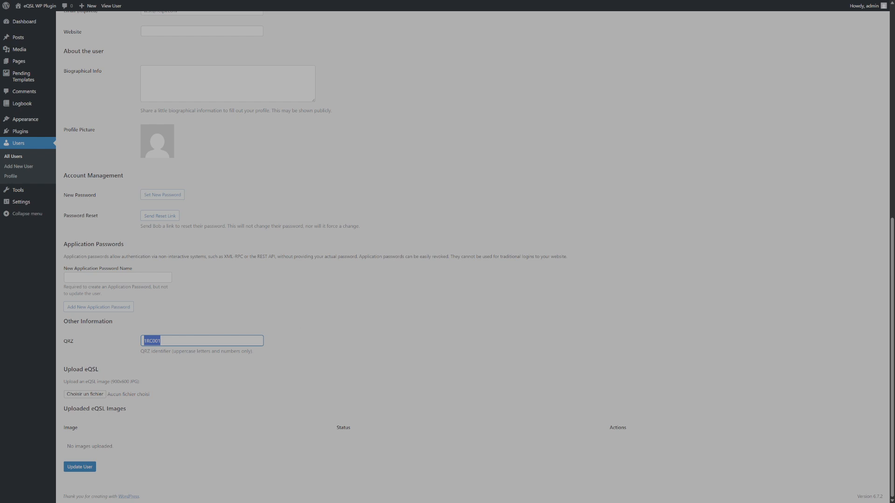
pyautogui.click(164, 341)
# - View the eQSL templates pending validation and open the plugin's logbook
pyautogui.click(25, 81)
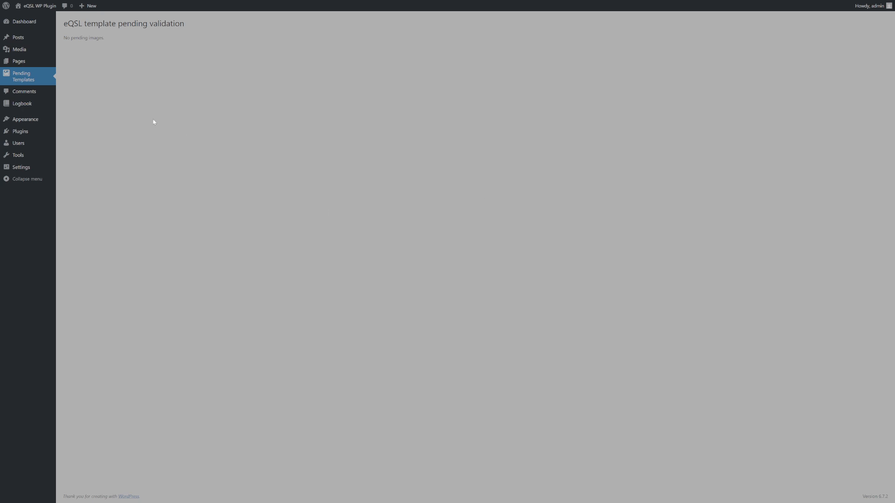
pyautogui.click(20, 104)
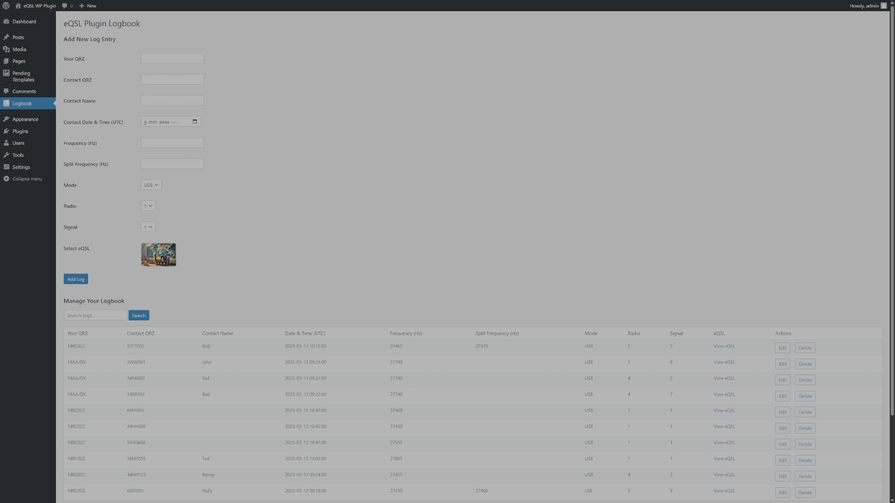
pyautogui.click(172, 59)
pyautogui.click(172, 80)
pyautogui.click(172, 100)
pyautogui.click(231, 123)
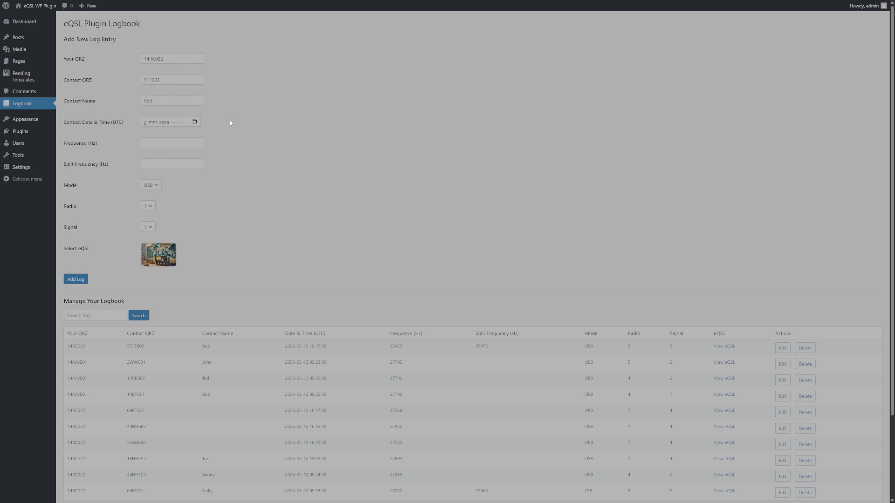
pyautogui.click(190, 125)
pyautogui.click(179, 177)
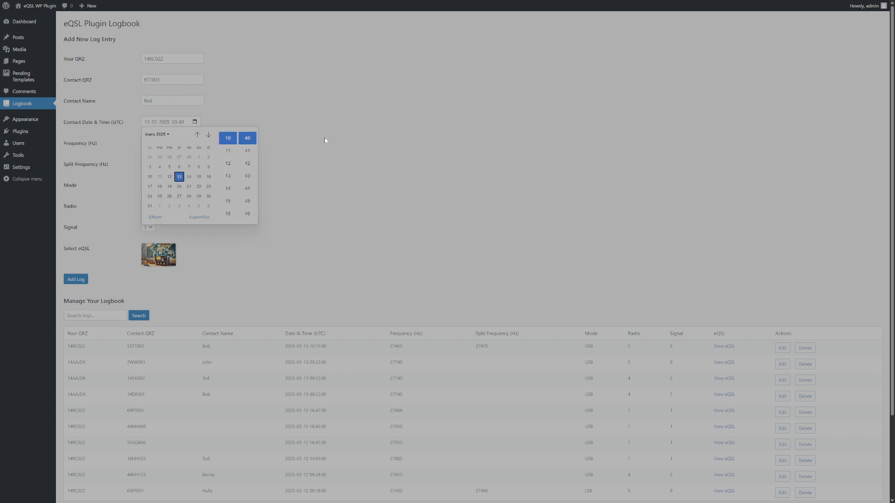
pyautogui.click(325, 140)
# - Set the log entry's frequency to 27565 Hz, split frequency to 27570 Hz and mode to USB
pyautogui.click(172, 144)
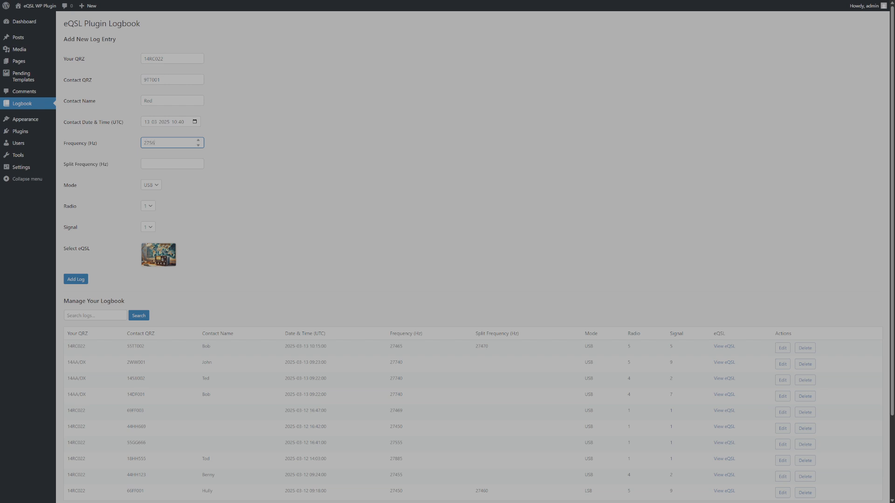
pyautogui.click(173, 164)
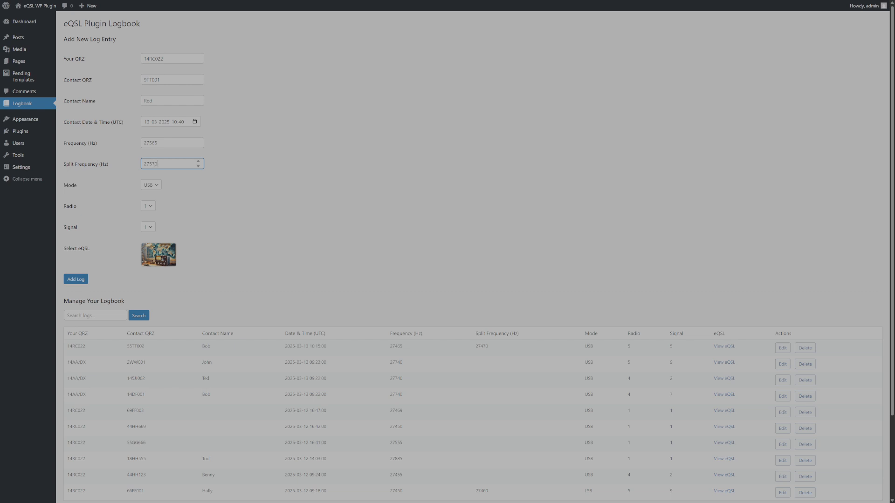
pyautogui.click(310, 160)
pyautogui.click(154, 185)
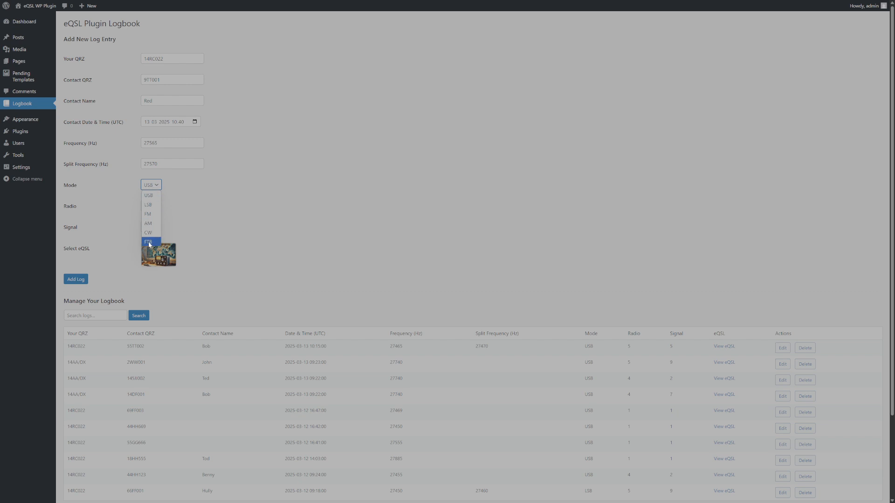
pyautogui.click(148, 195)
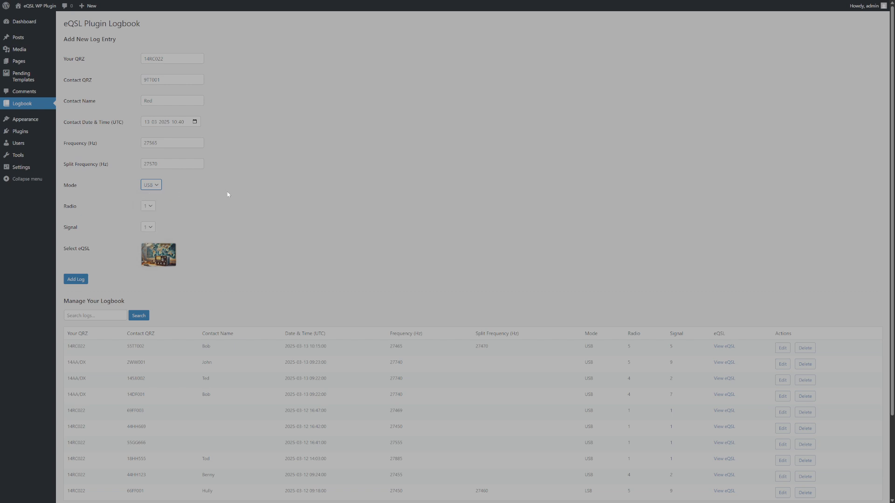
# - Set the log entry's radio report to 5 and its signal report to 9
pyautogui.click(154, 210)
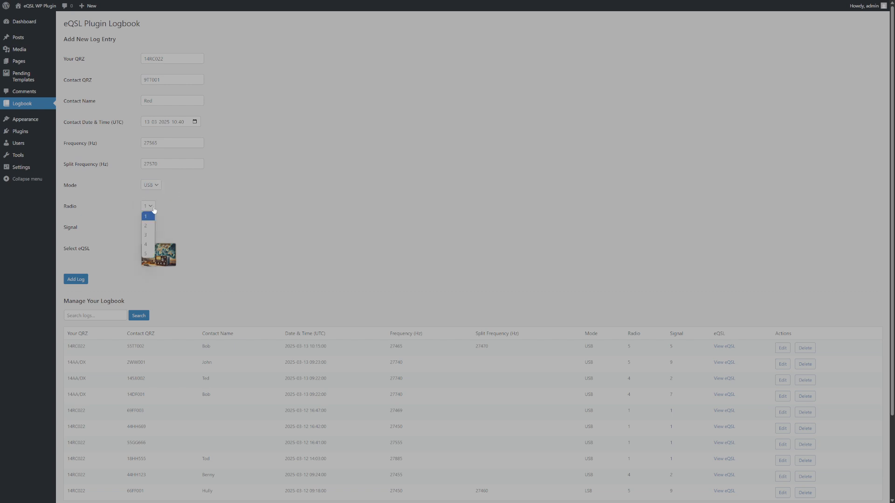
pyautogui.click(150, 255)
pyautogui.click(150, 230)
pyautogui.click(150, 312)
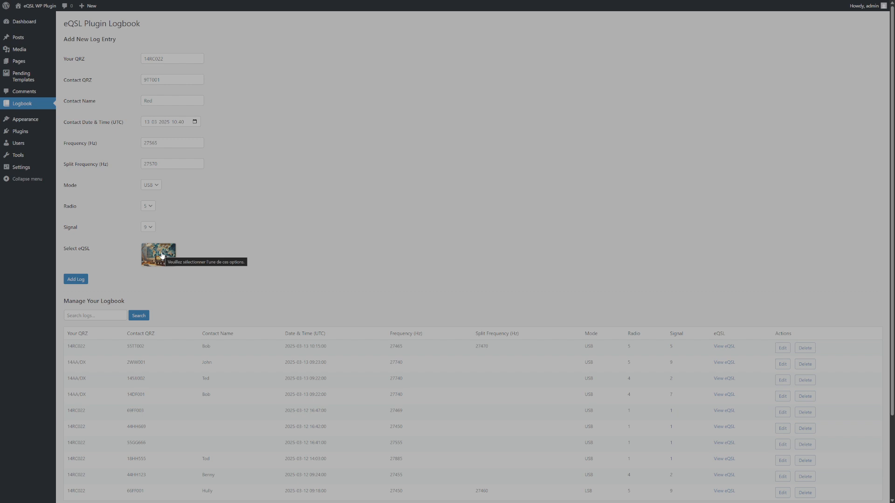
pyautogui.moveTo(143, 58); pyautogui.dragTo(149, 59)
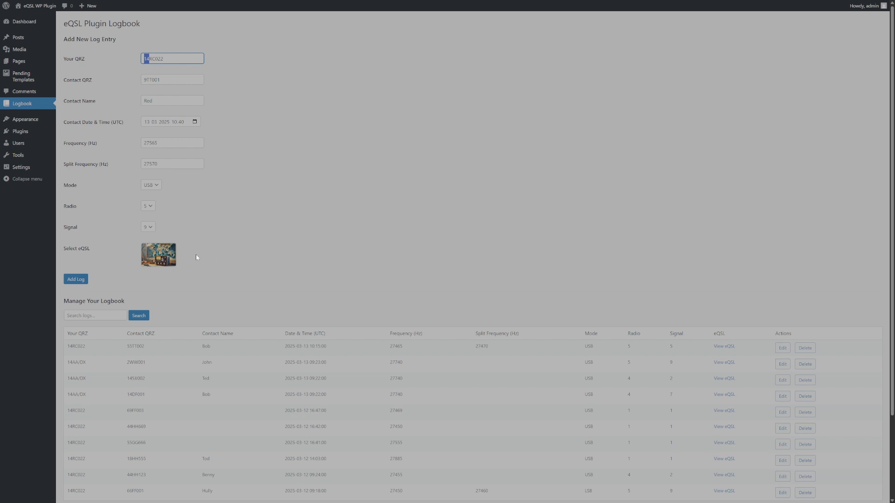
pyautogui.click(150, 59)
pyautogui.moveTo(150, 59); pyautogui.dragTo(146, 59)
pyautogui.write('26')
pyautogui.click(204, 257)
pyautogui.moveTo(147, 59); pyautogui.dragTo(134, 60)
pyautogui.press('BackSpace')
pyautogui.click(390, 107)
# - Select the radio-desk eQSL image for the entry and add the log to the logbook
pyautogui.click(167, 254)
pyautogui.click(72, 280)
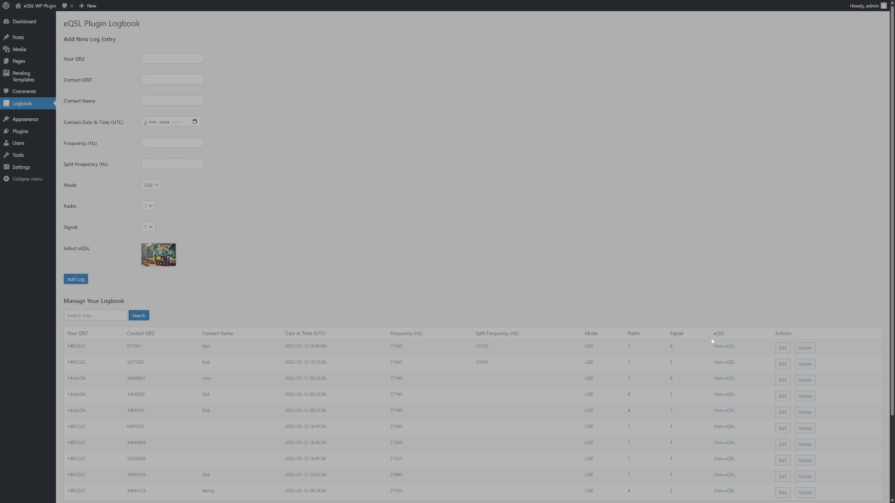
# - View the eQSL card of the newly added 9TT001 log and open that log for editing
pyautogui.click(726, 347)
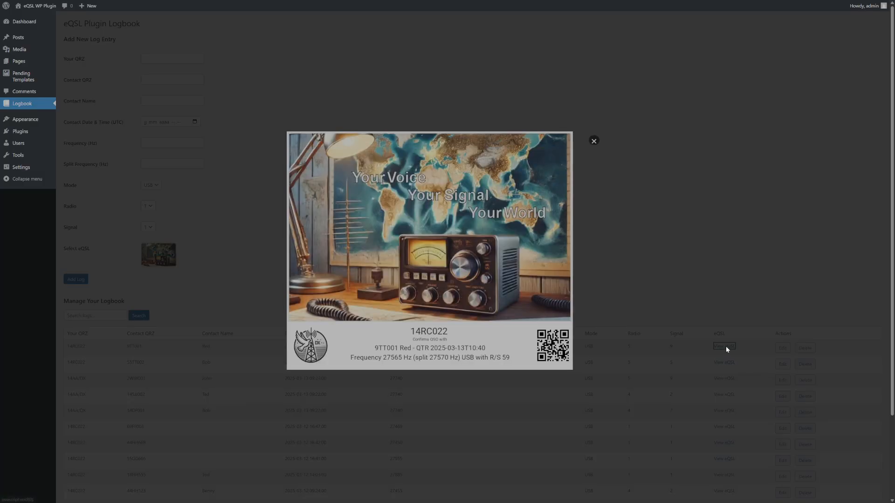
pyautogui.click(591, 141)
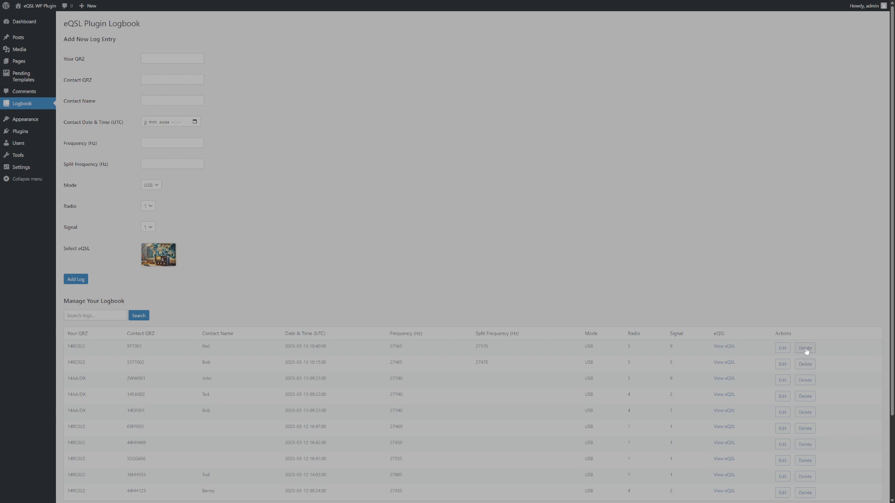
pyautogui.click(782, 348)
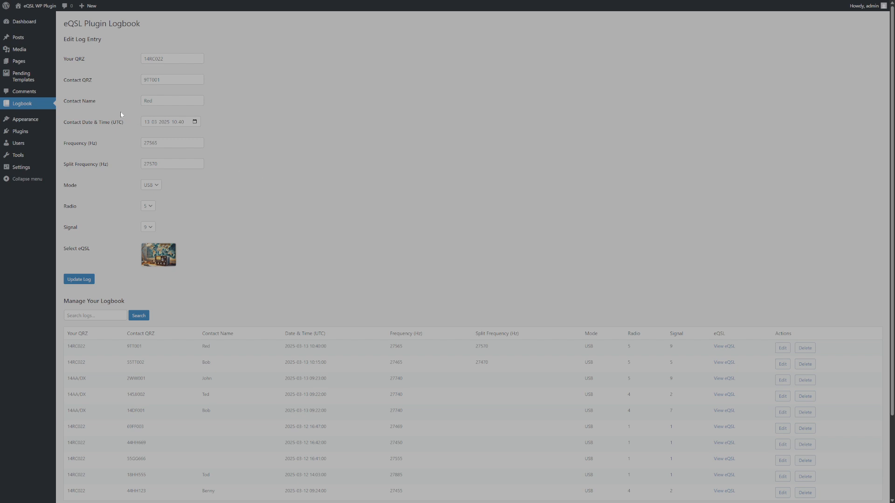
# - View the list of all pages and open the 14AA/DX Activation post for editing
pyautogui.moveTo(21, 64)
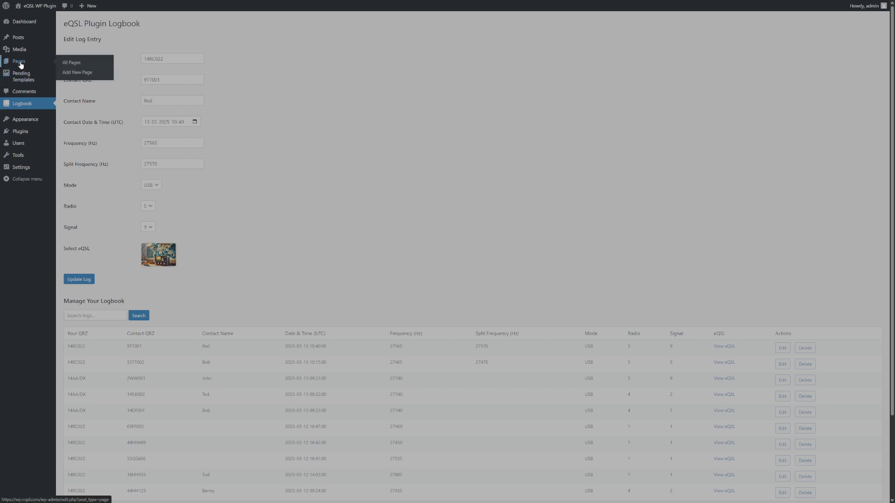
pyautogui.click(21, 64)
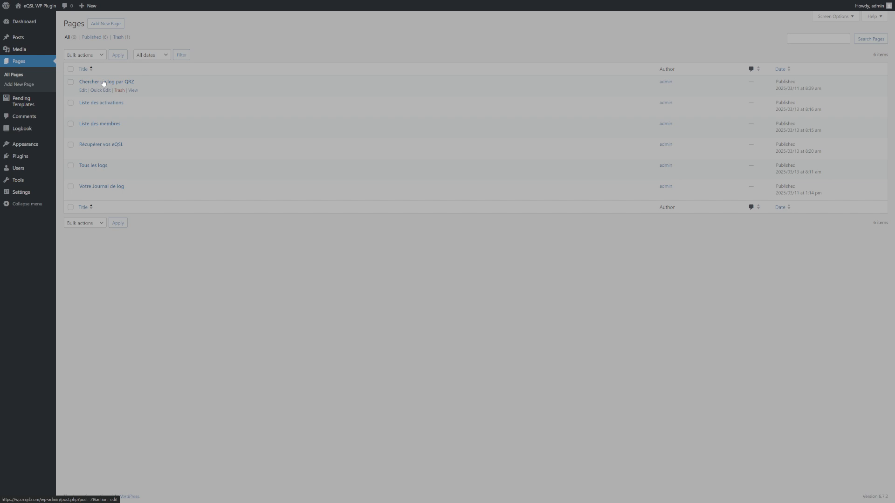
pyautogui.click(20, 39)
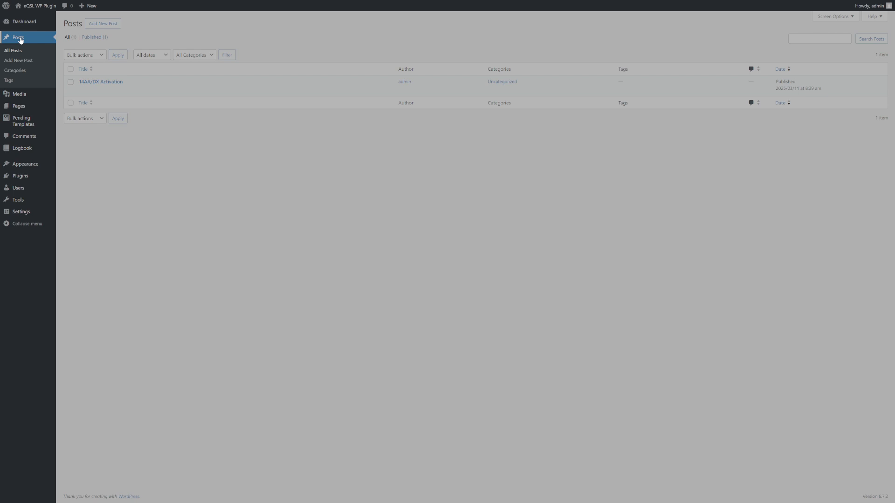
pyautogui.moveTo(94, 94)
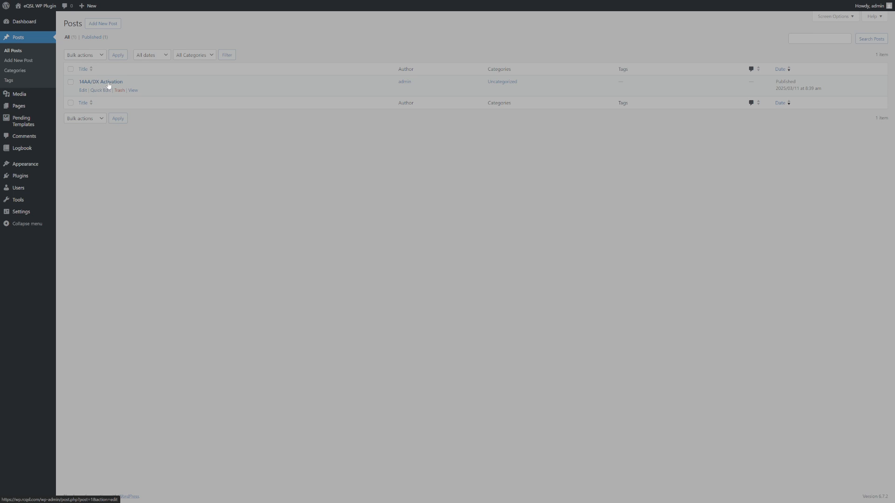
pyautogui.click(109, 83)
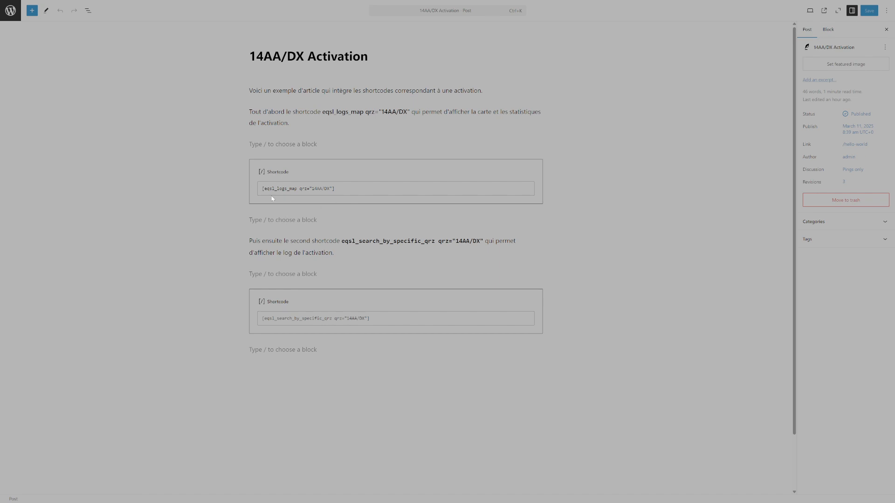
# - Examine the eqsl_logs_map and eqsl_search_by_specific_qrz shortcodes and their 14AA/DX qrz parameters in the post
pyautogui.moveTo(262, 189); pyautogui.dragTo(299, 189)
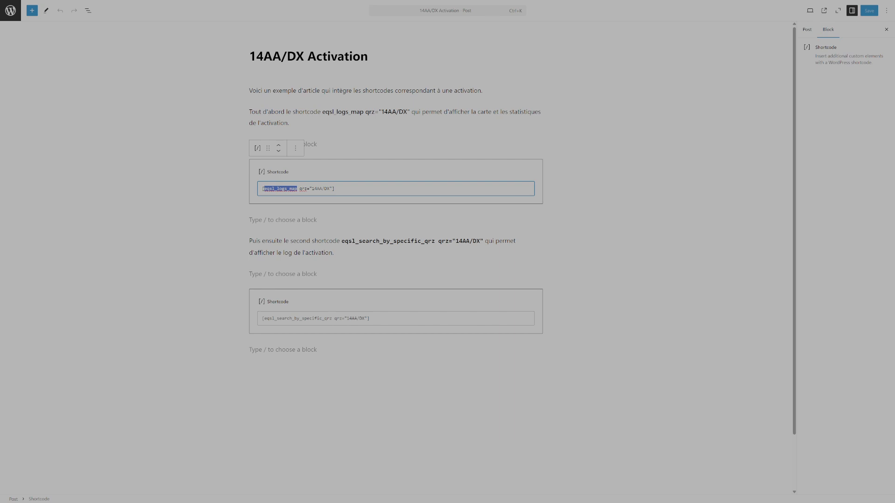
pyautogui.moveTo(311, 189); pyautogui.dragTo(330, 189)
pyautogui.click(292, 319)
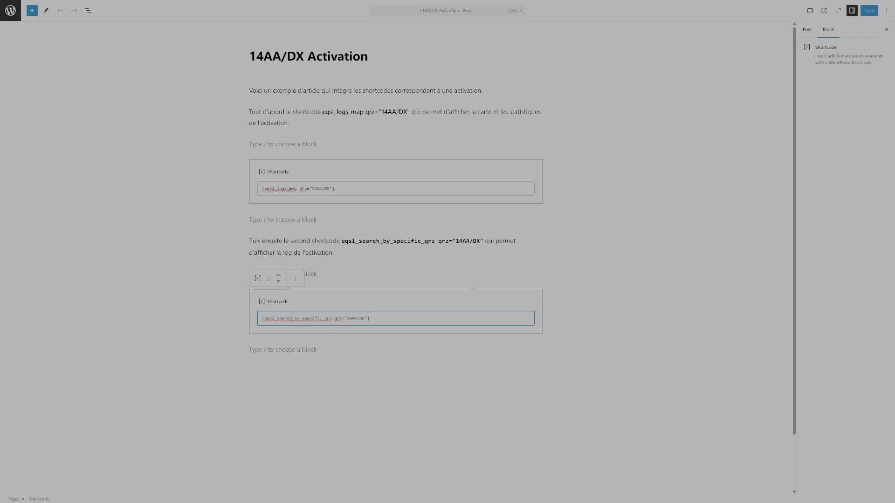
pyautogui.moveTo(346, 319); pyautogui.dragTo(365, 319)
# - Leave the post editor and view the published 14AA/DX Activation article on the public site
pyautogui.click(12, 15)
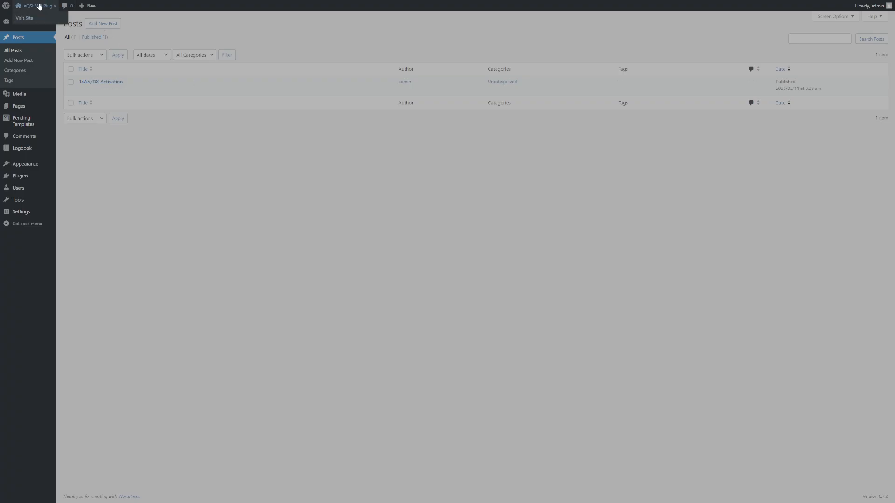
pyautogui.click(26, 18)
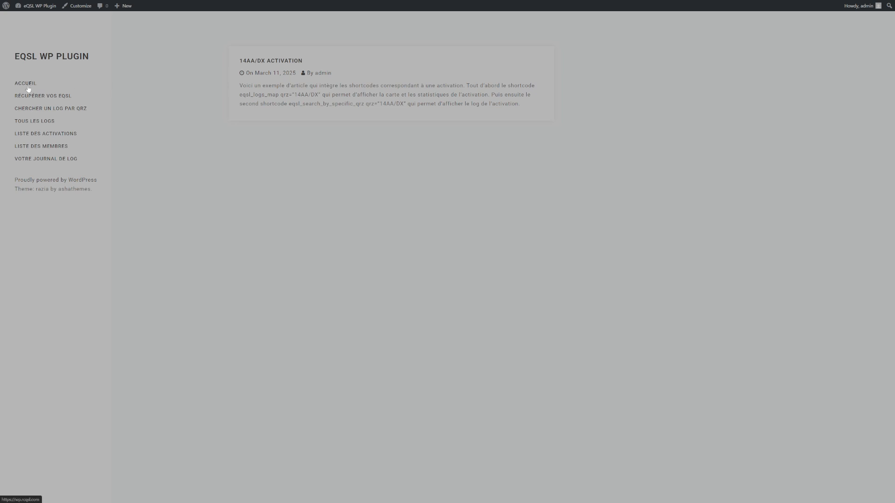
pyautogui.click(265, 63)
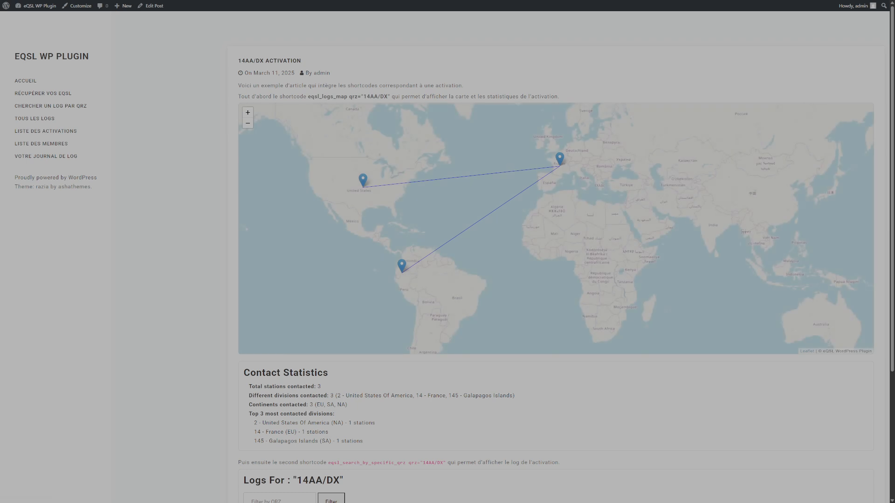
# - Examine the article's introduction, contact map, contact statistics and the log table for 14AA/DX
pyautogui.moveTo(464, 86); pyautogui.dragTo(232, 86)
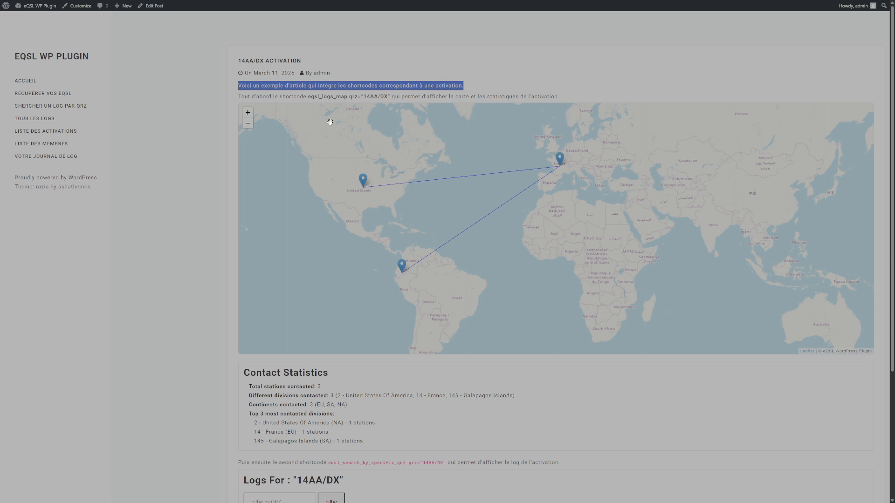
pyautogui.click(235, 331)
pyautogui.scroll(-3, 237, 333)
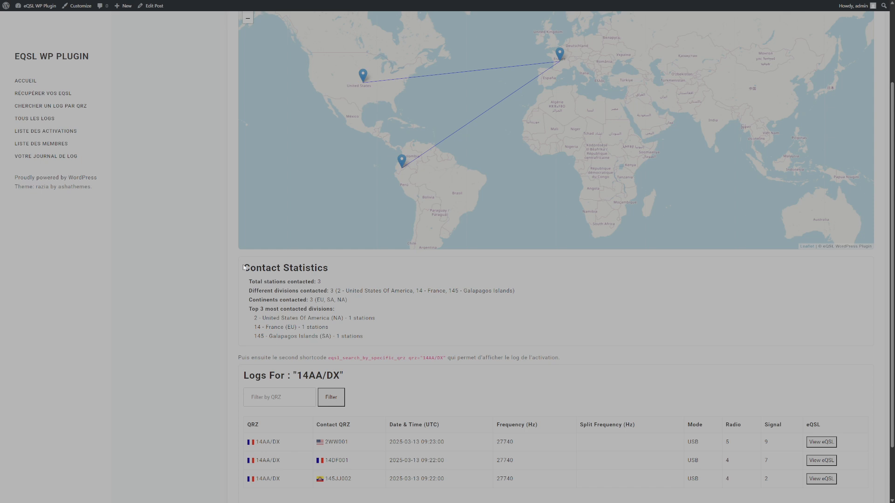
pyautogui.scroll(-2, 555, 257)
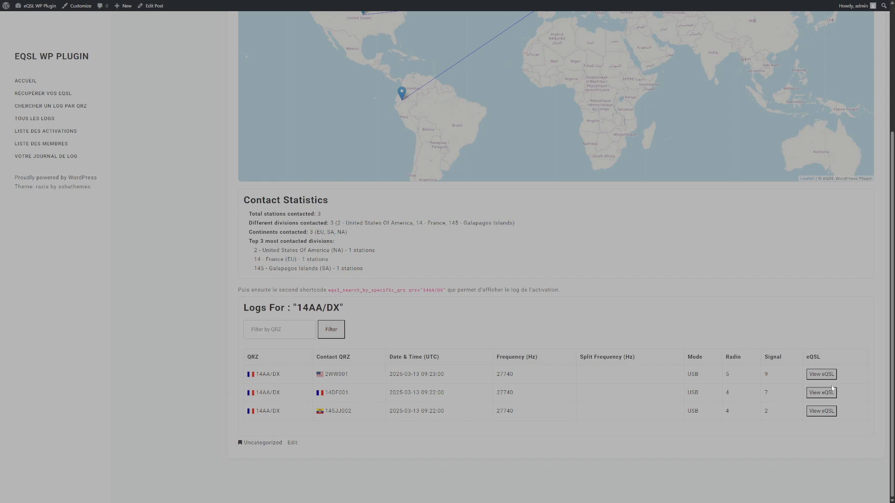
pyautogui.scroll(4, 671, 331)
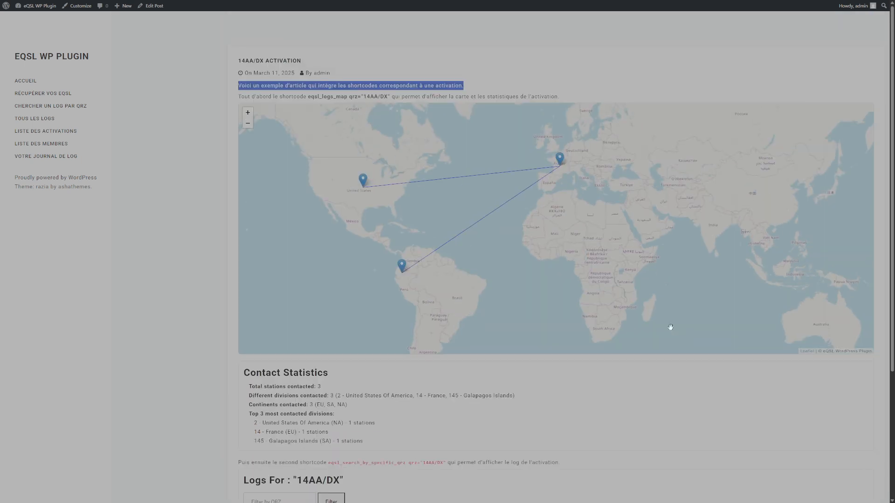